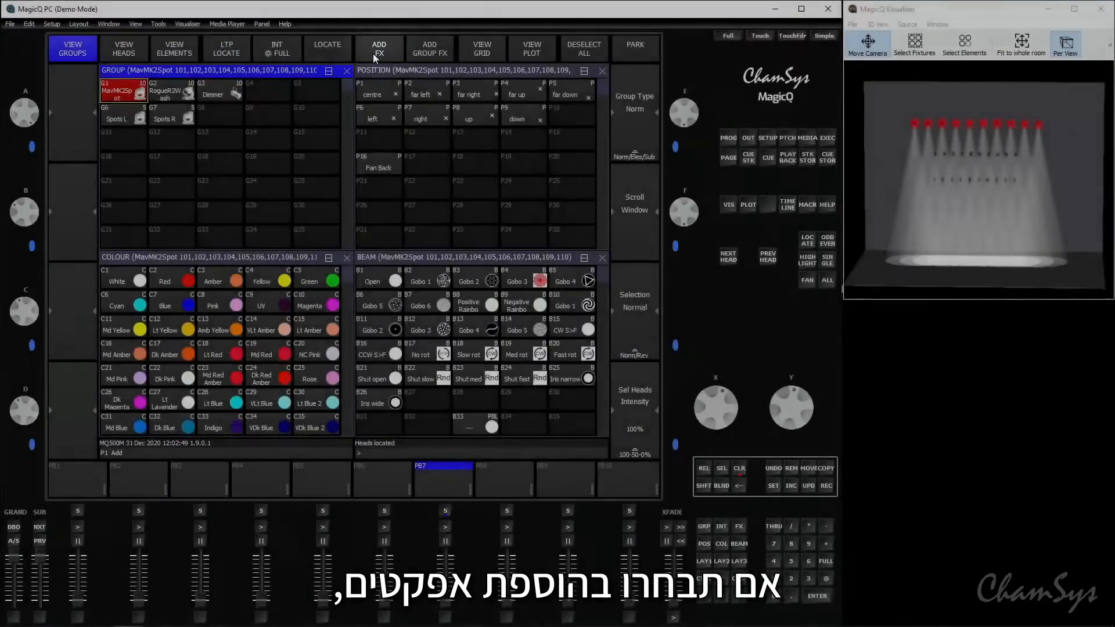
Add the circle effect from the Position FX folder to the selected MavMK2Spot heads
left_click(379, 49)
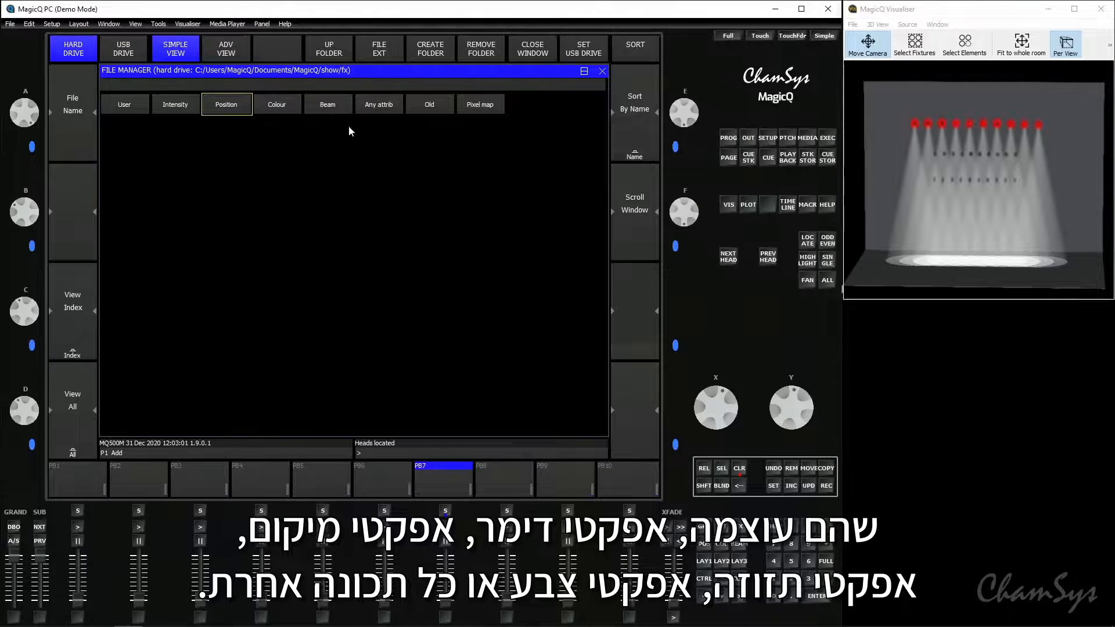
left_click(381, 105)
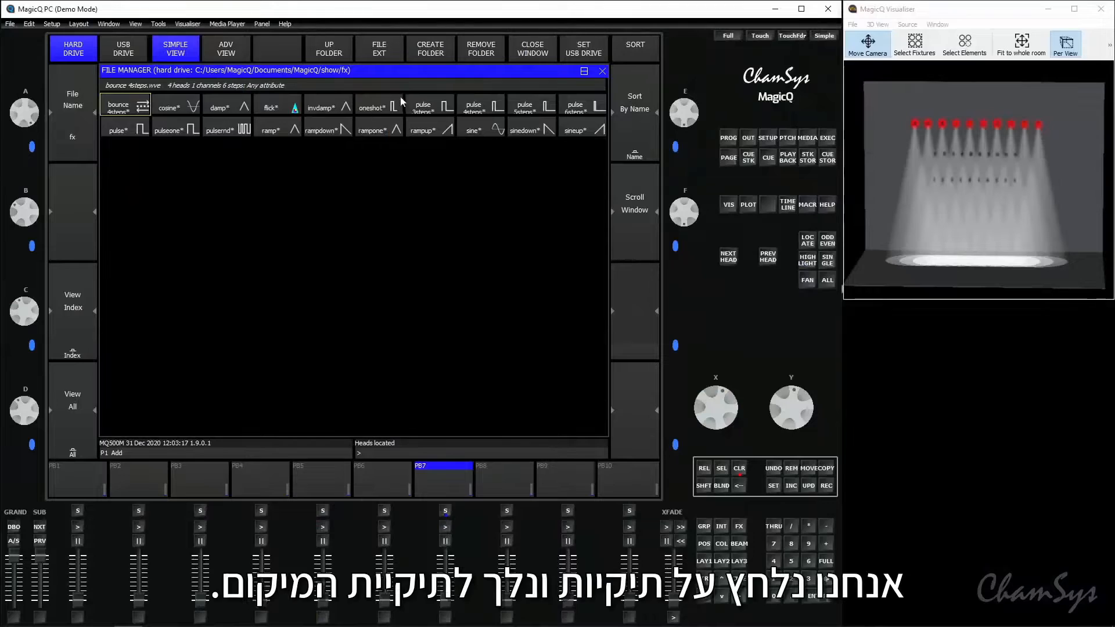
left_click(337, 45)
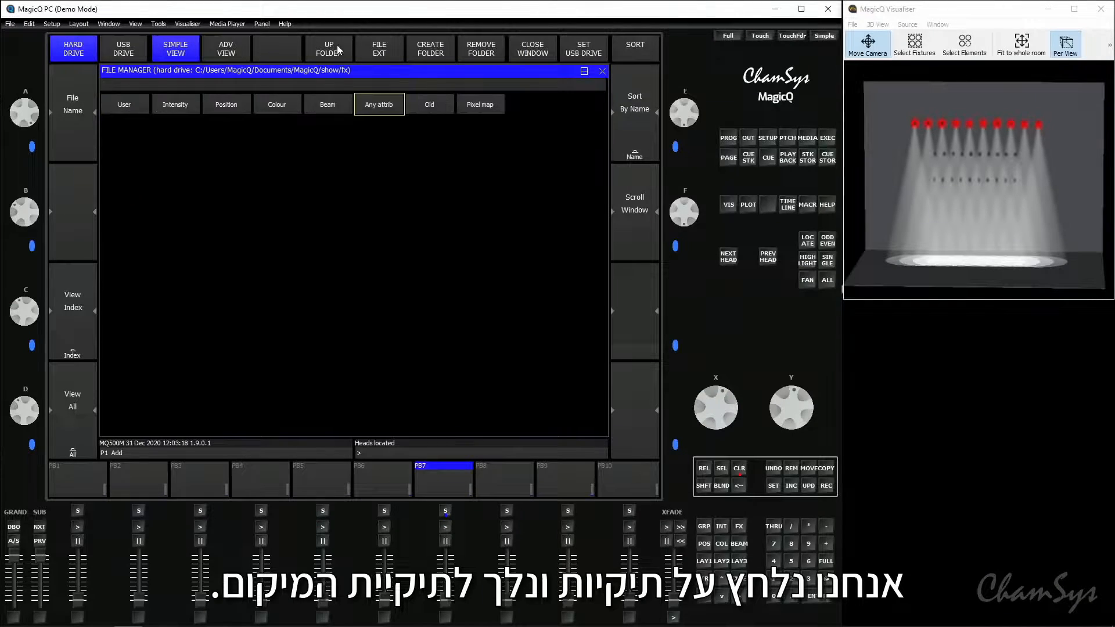
left_click(233, 103)
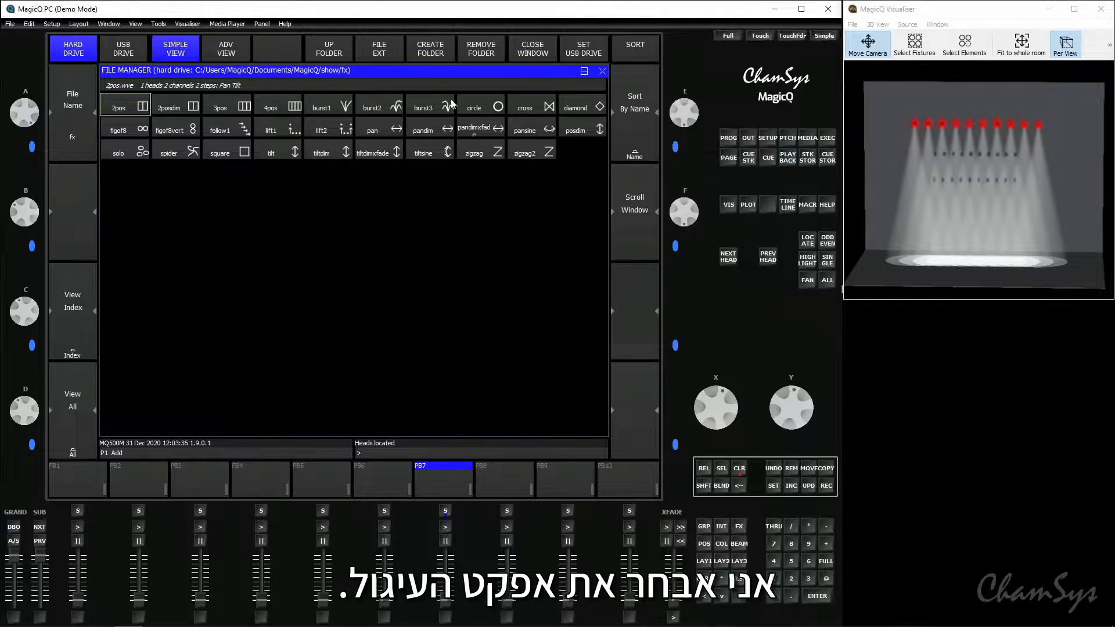
left_click(478, 109)
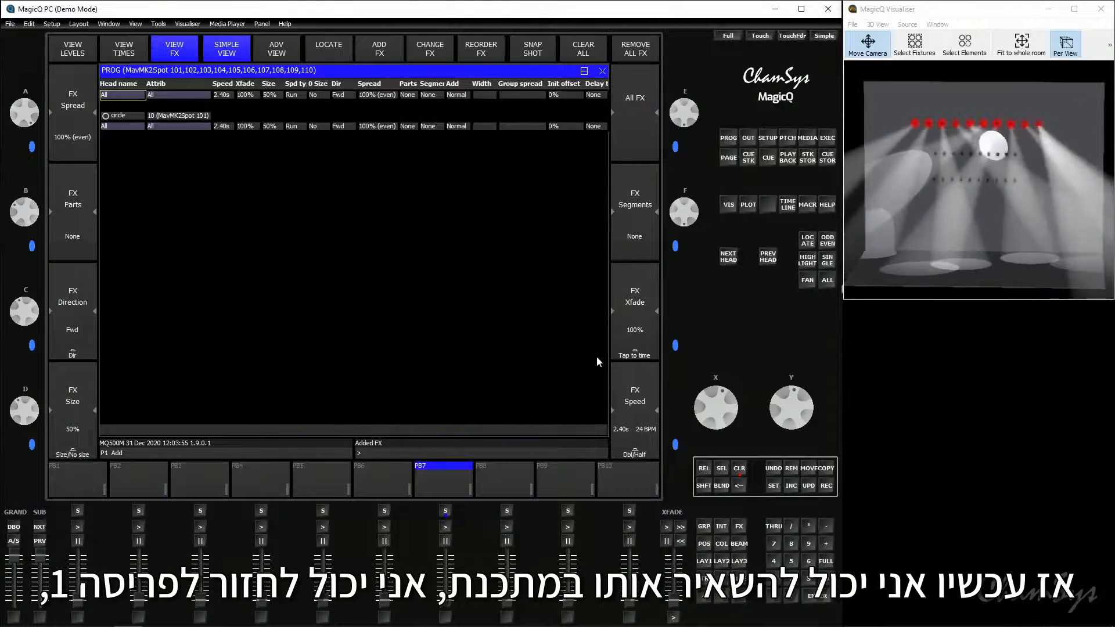
Recall window layout 1 and narrow the spots' beam Zoom to 255
left_click(704, 562)
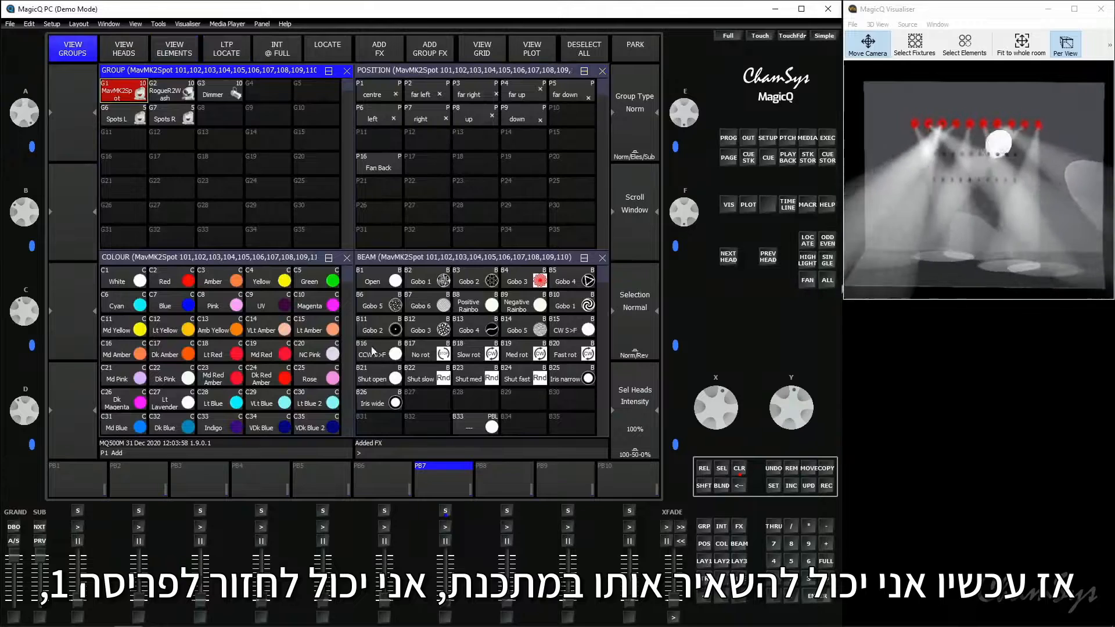
left_click(437, 257)
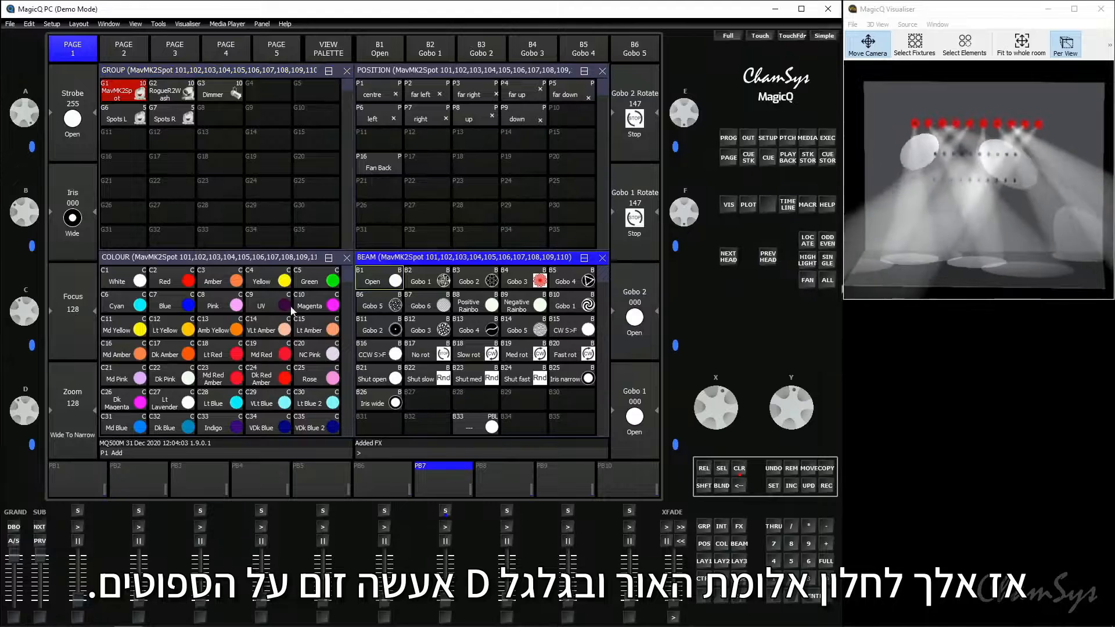
scroll(24, 410, "up", 10)
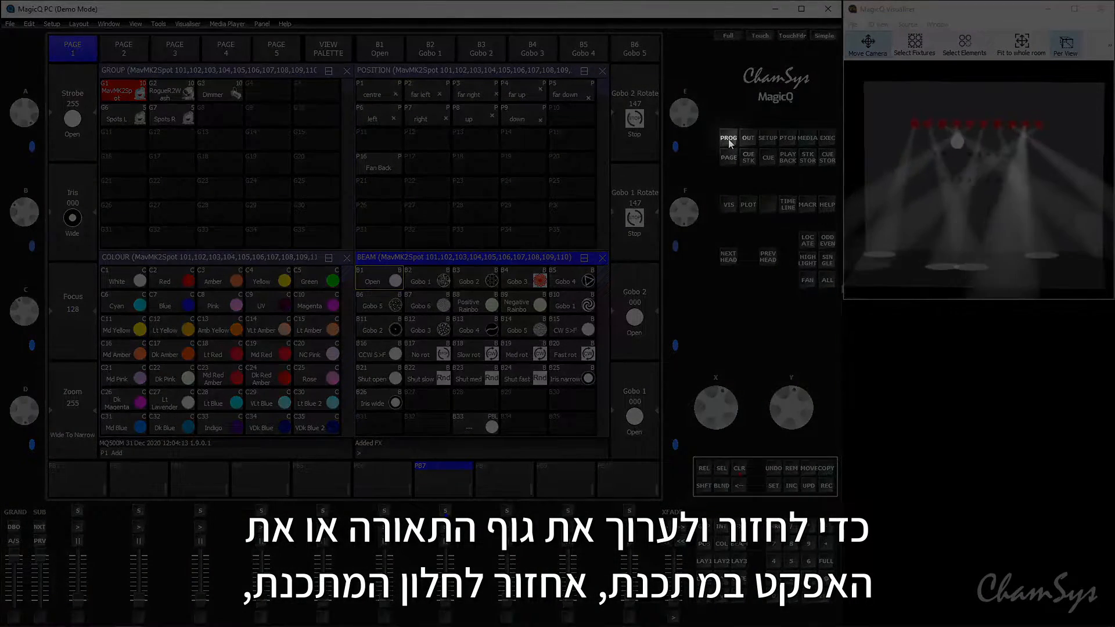
Examine the programmer's head levels and its view of active effects
left_click(729, 139)
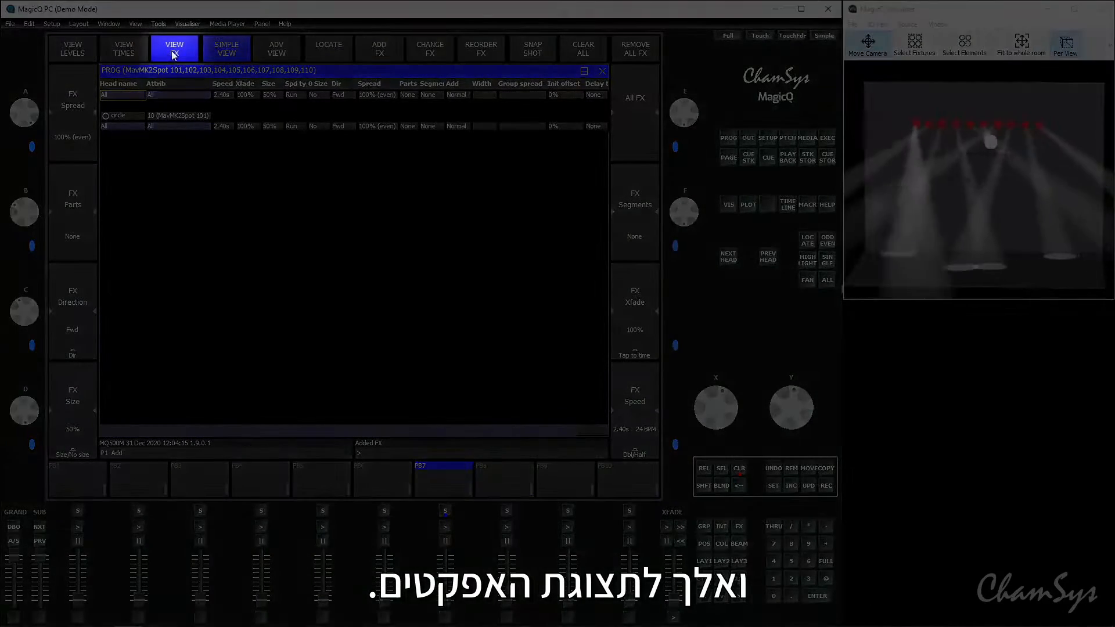
left_click(68, 50)
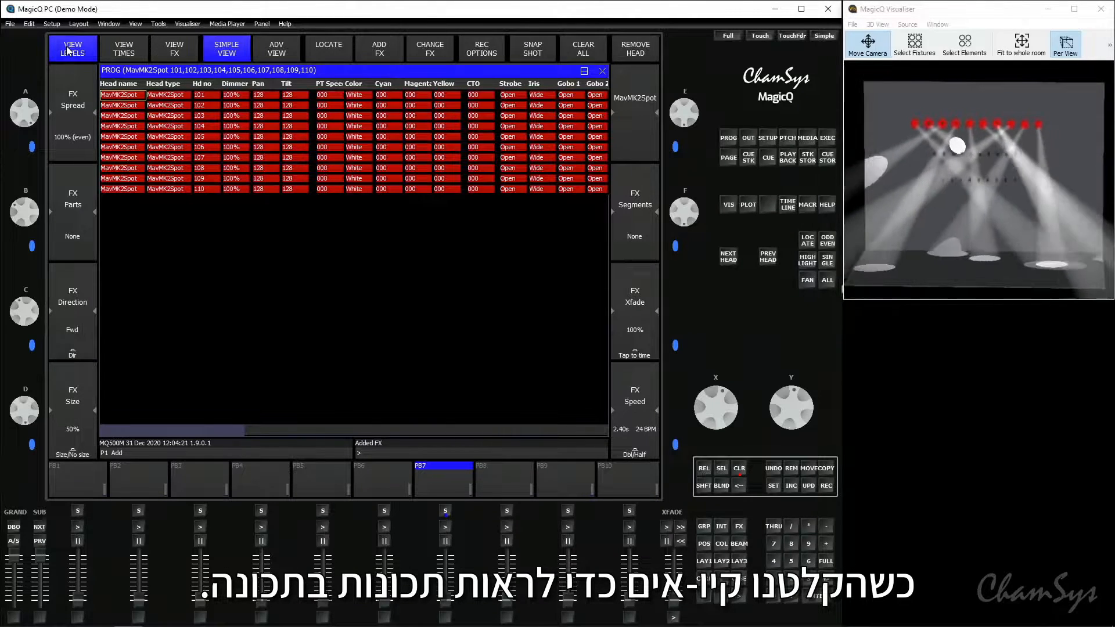
left_click(168, 53)
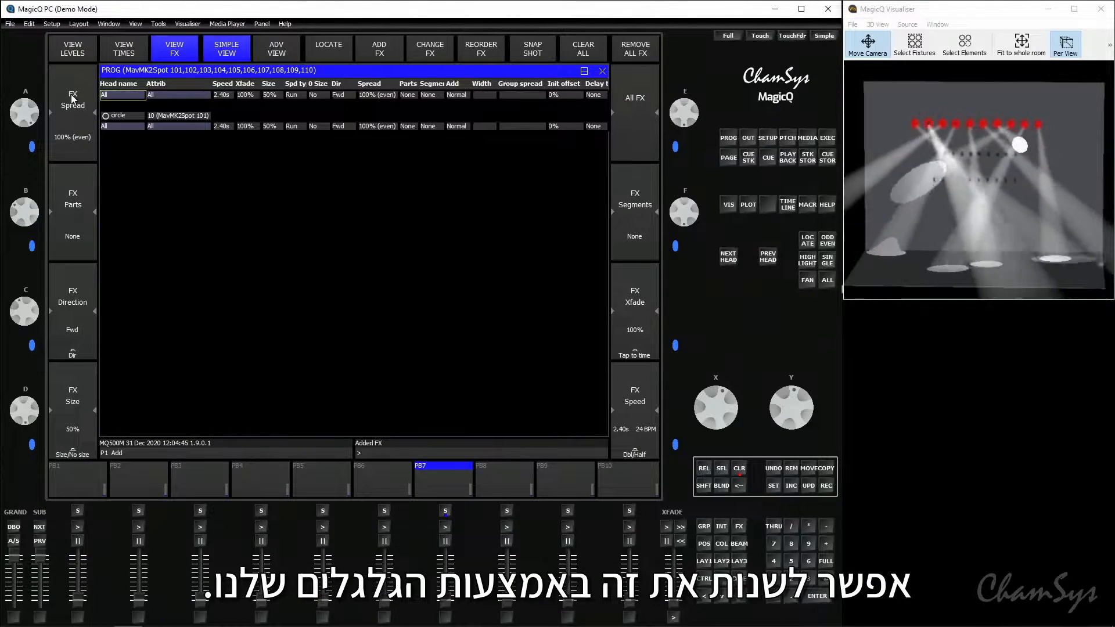
Reduce the circle effect's spread to 12%, raise it to 108%, and set it to 100% (even)
mouse_move(36, 117)
left_mouse_down()
mouse_move(30, 185)
mouse_move(26, 59)
mouse_move(24, 105)
left_mouse_up()
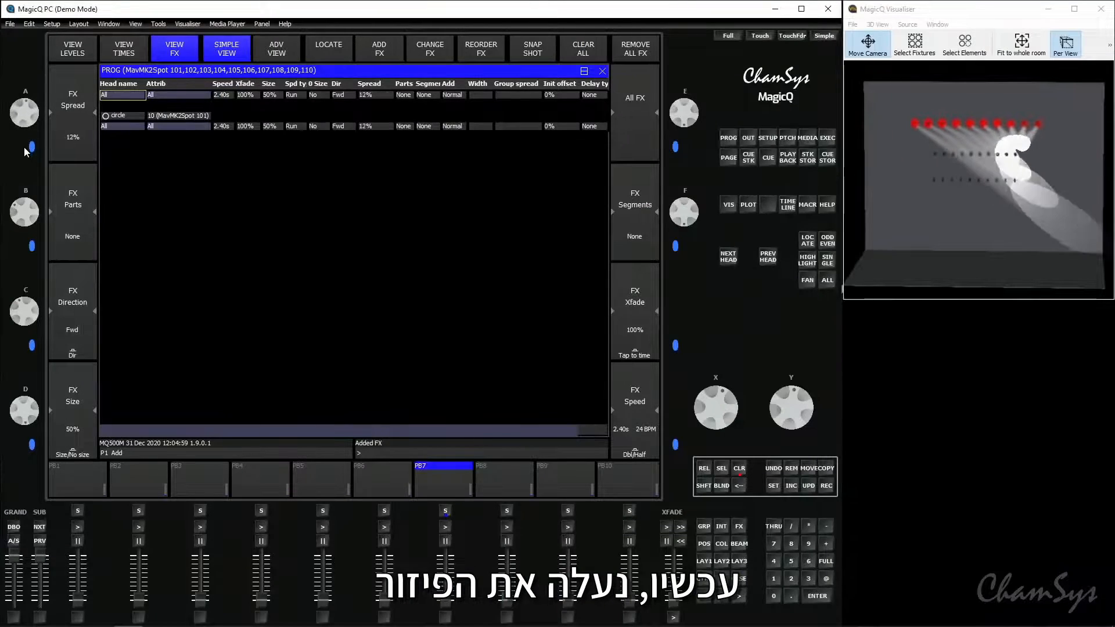
scroll(24, 151, "up", 4)
scroll(60, 158, "up", 10)
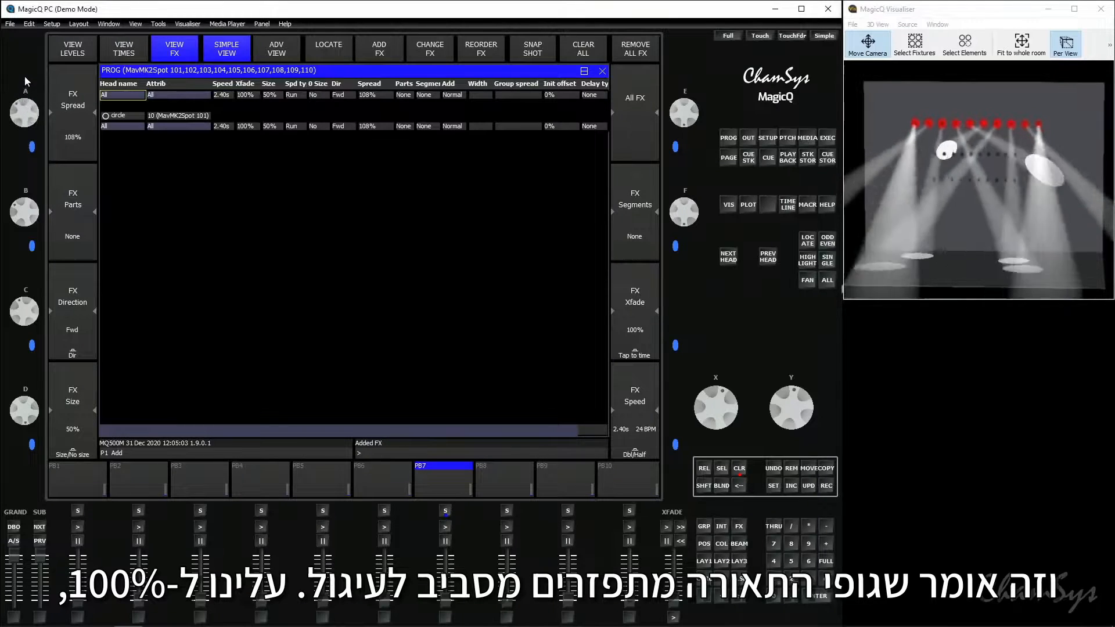
scroll(25, 99, "down", 2)
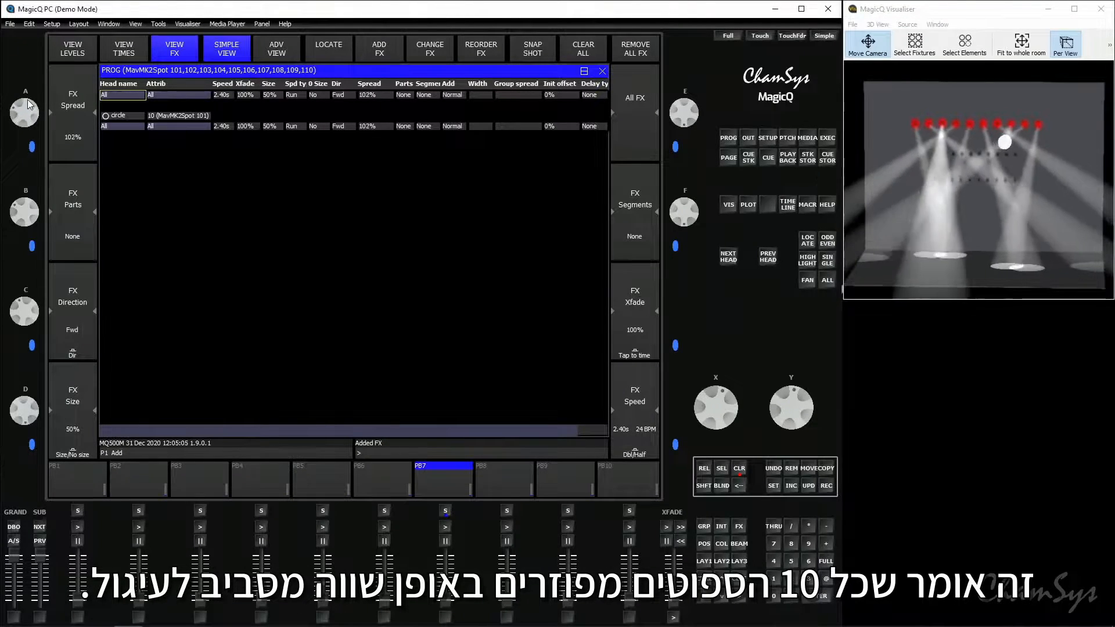
scroll(33, 111, "down", 3)
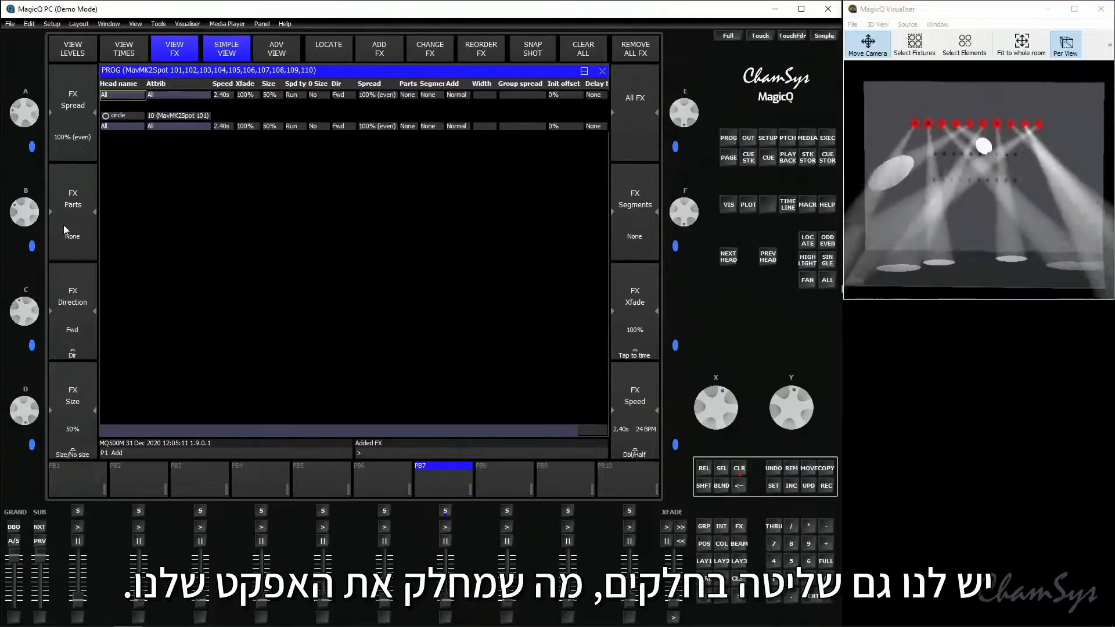
Split the circle effect into parts of 2's and of 4's, and set its parts to None
scroll(68, 240, "up", 1)
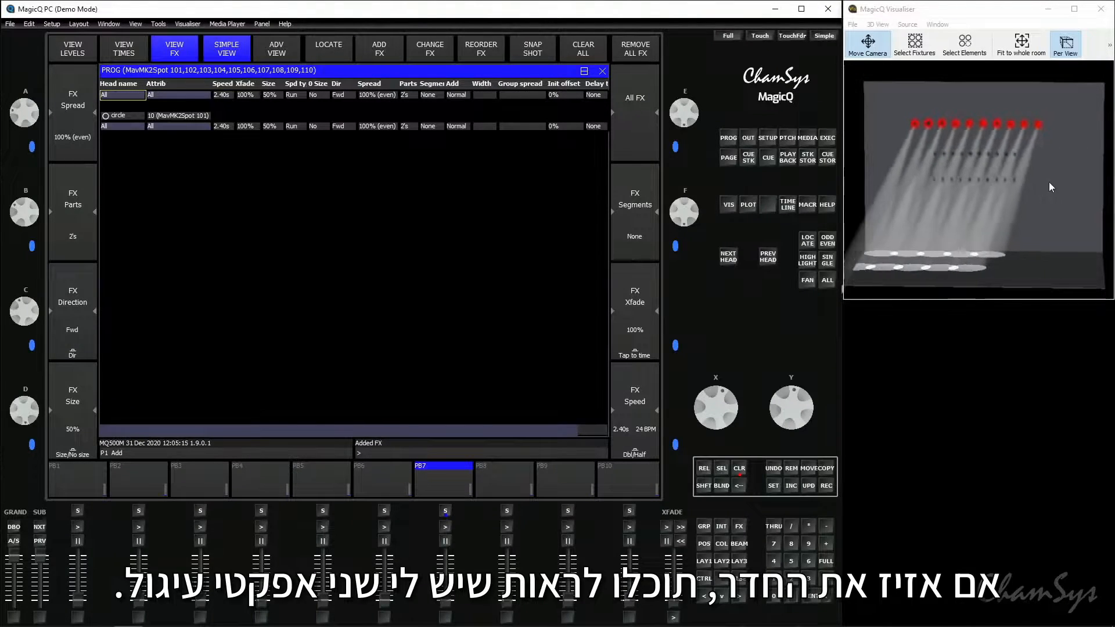
left_click_drag(1050, 184, 901, 224)
left_click_drag(971, 216, 965, 218)
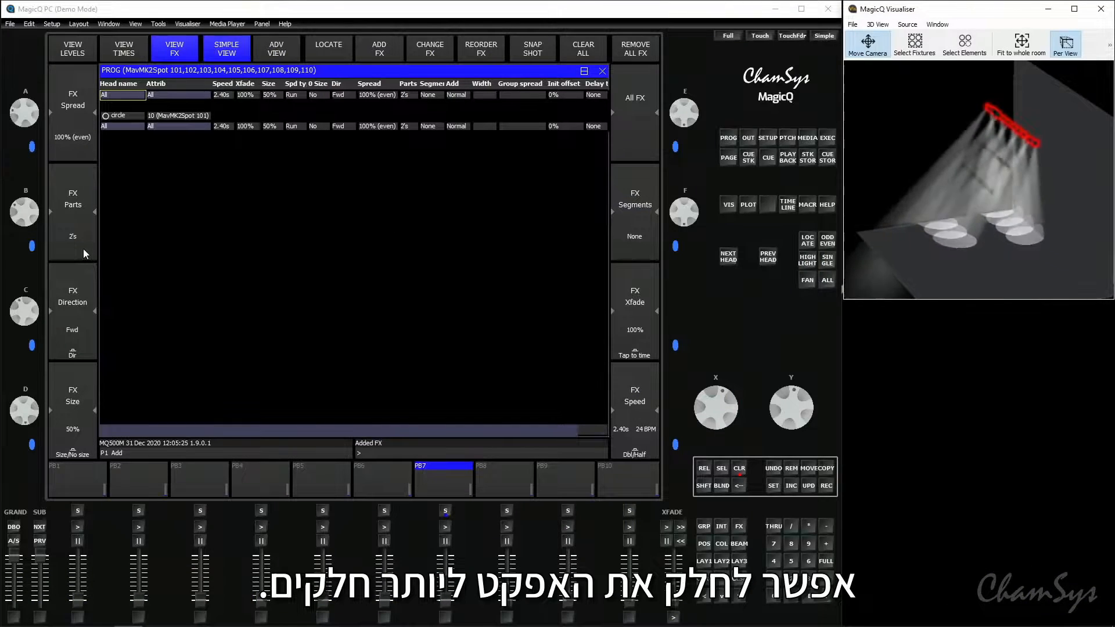
left_click(83, 248)
left_click(83, 249)
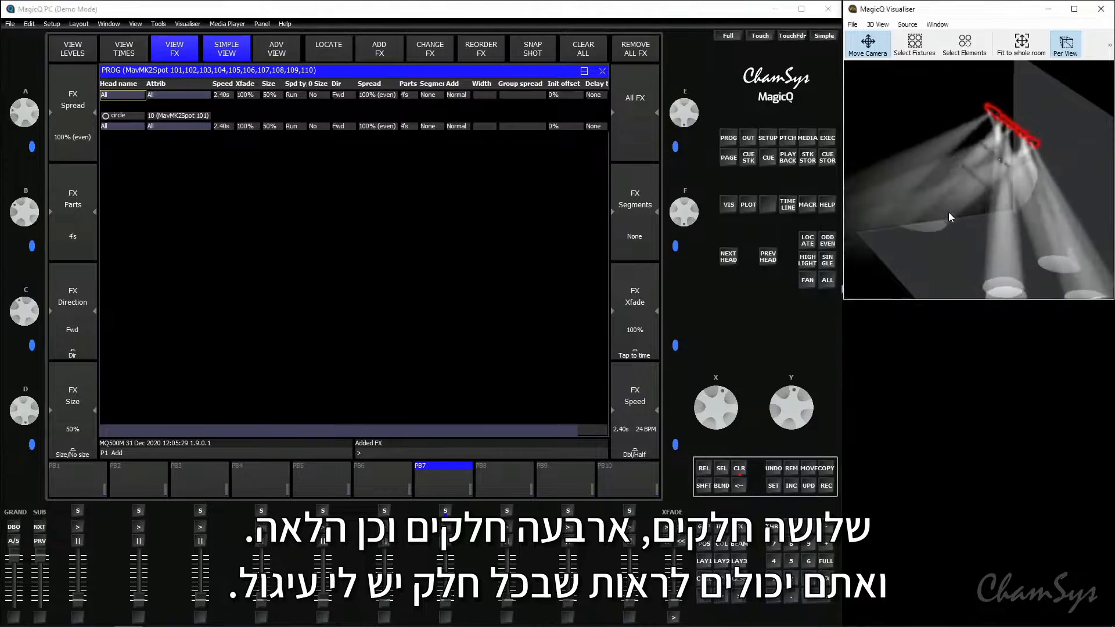
left_click_drag(950, 212, 1043, 207)
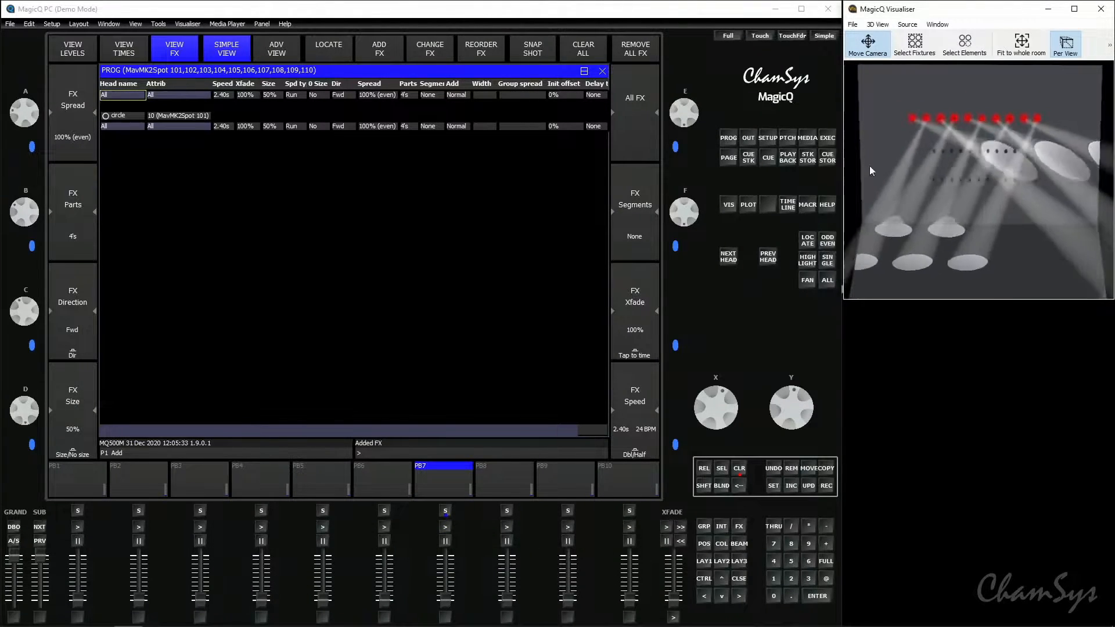
left_click(60, 192)
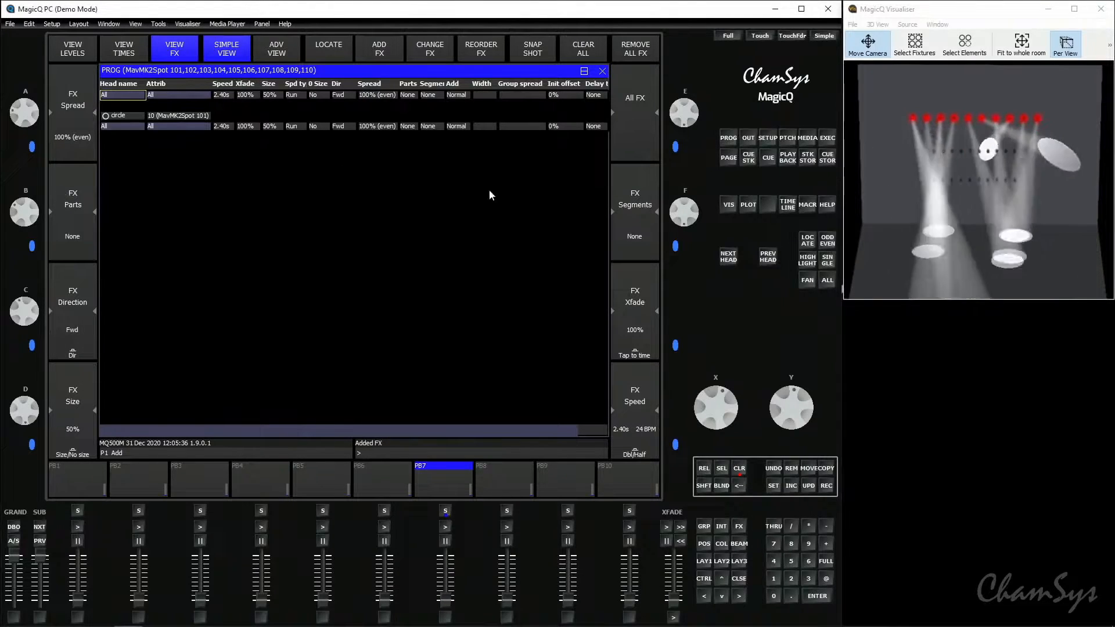
Try segments of 2's on the circle effect, combine them with parts of 2's, and set both to None
left_click(637, 241)
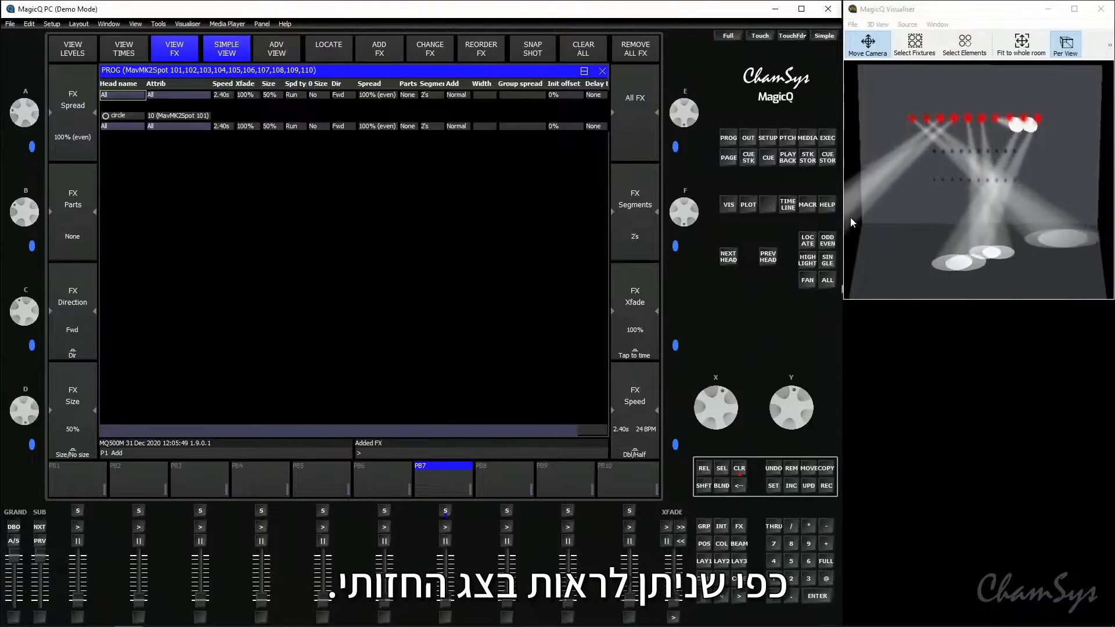
left_click(74, 244)
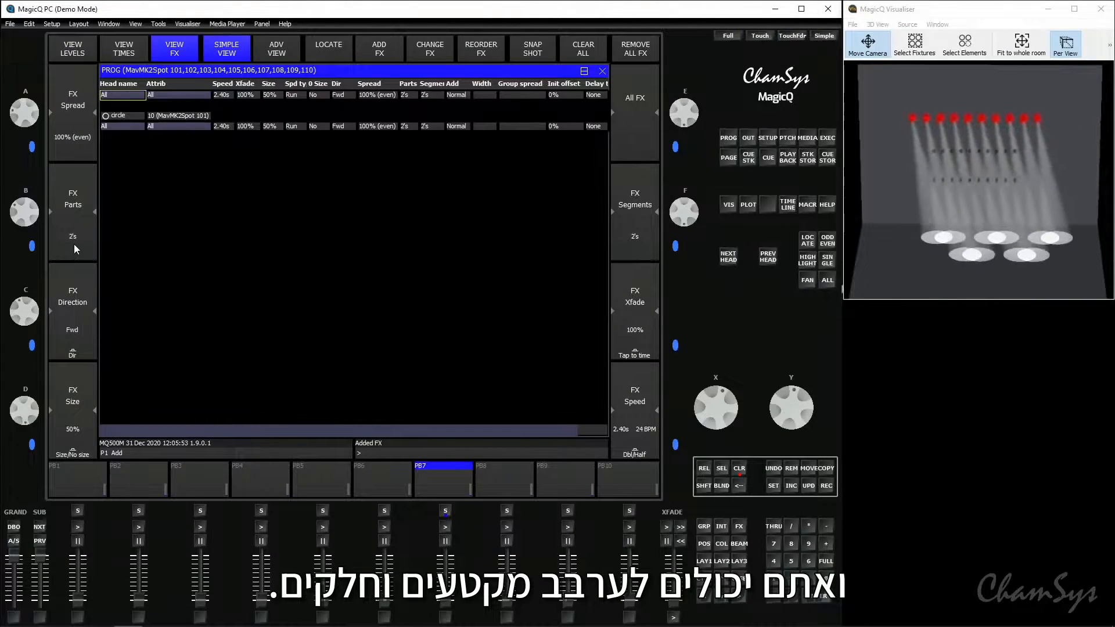
left_click(75, 244)
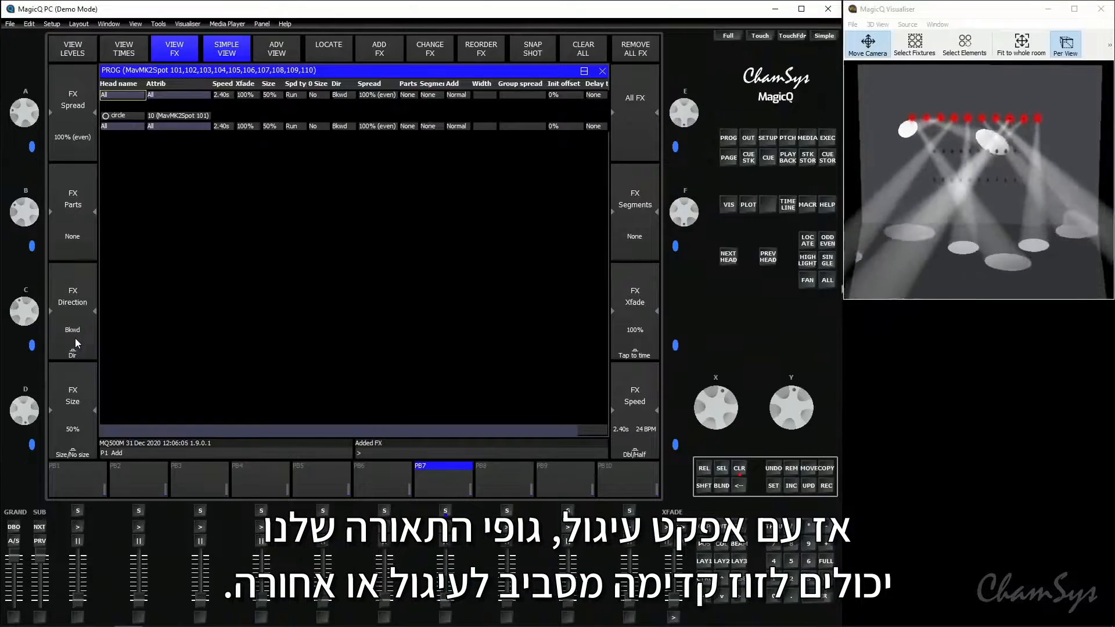
Cycle the circle effect's direction through Odd/Even, Left/Right, Segments and I Odd/Even, and return it to Fwd
left_click(76, 343)
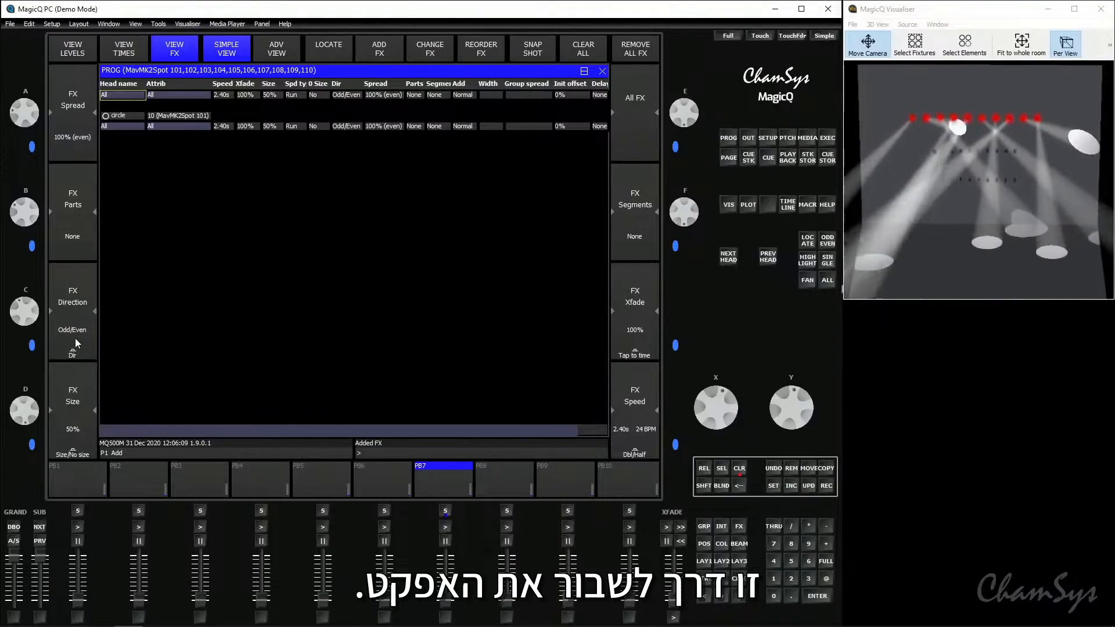
left_click(75, 338)
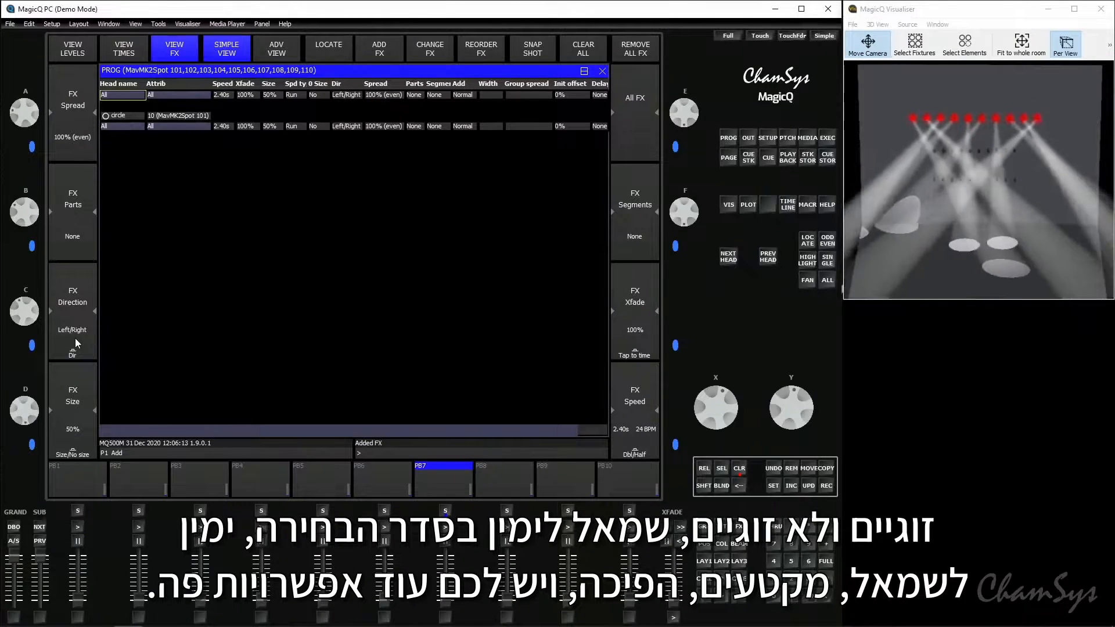
left_click(75, 338)
left_click(76, 344)
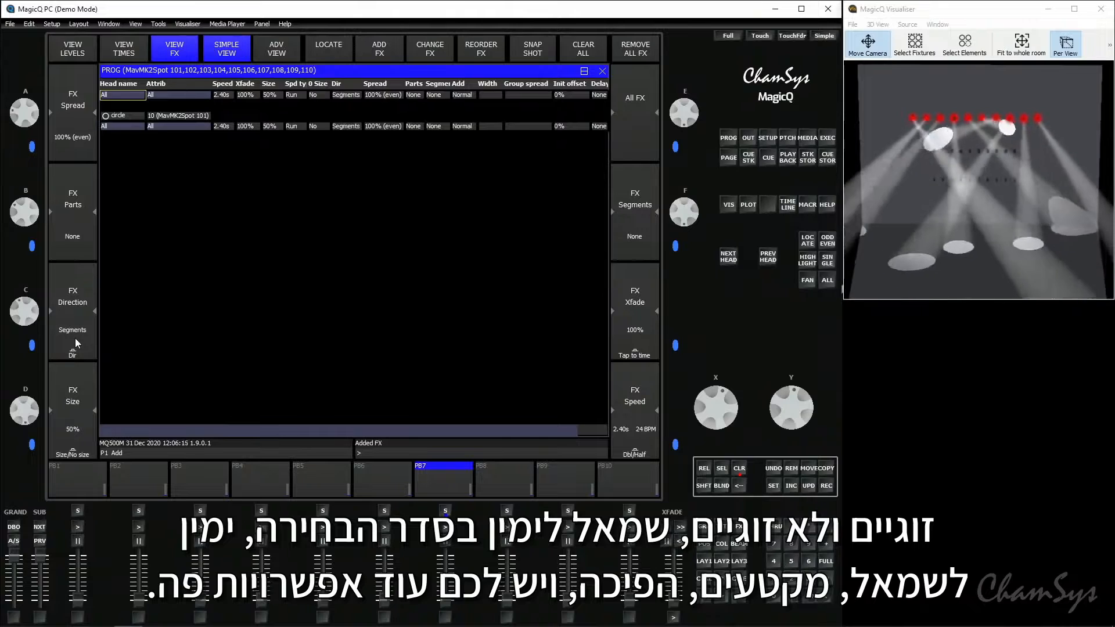
left_click(76, 343)
left_click(76, 343)
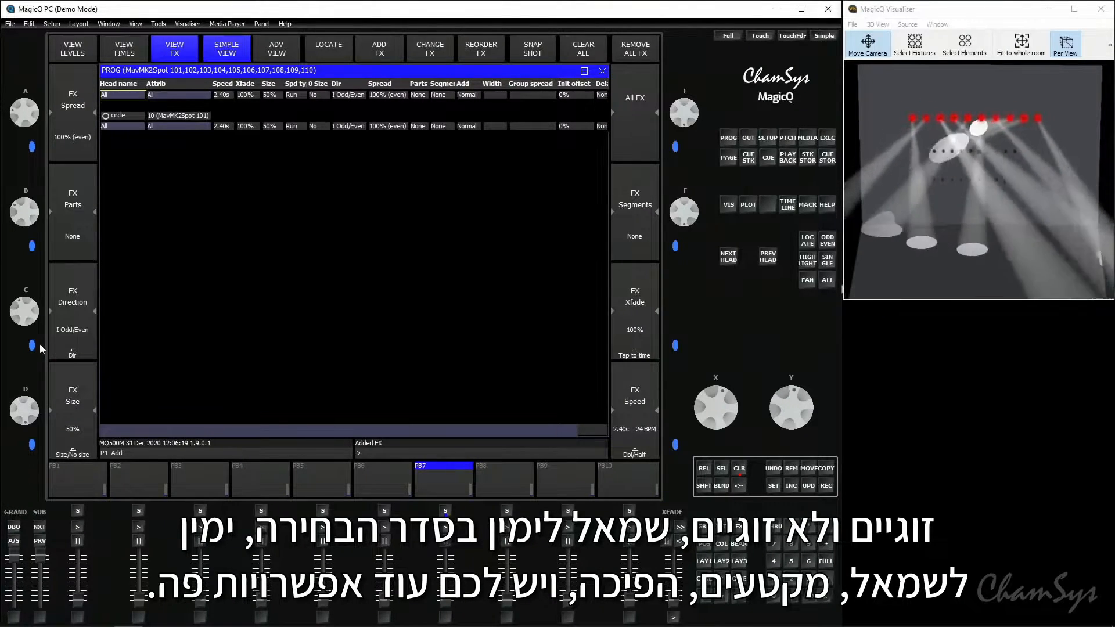
left_click(76, 302)
left_click(76, 303)
left_click(76, 303)
left_click(76, 303)
left_click(76, 303)
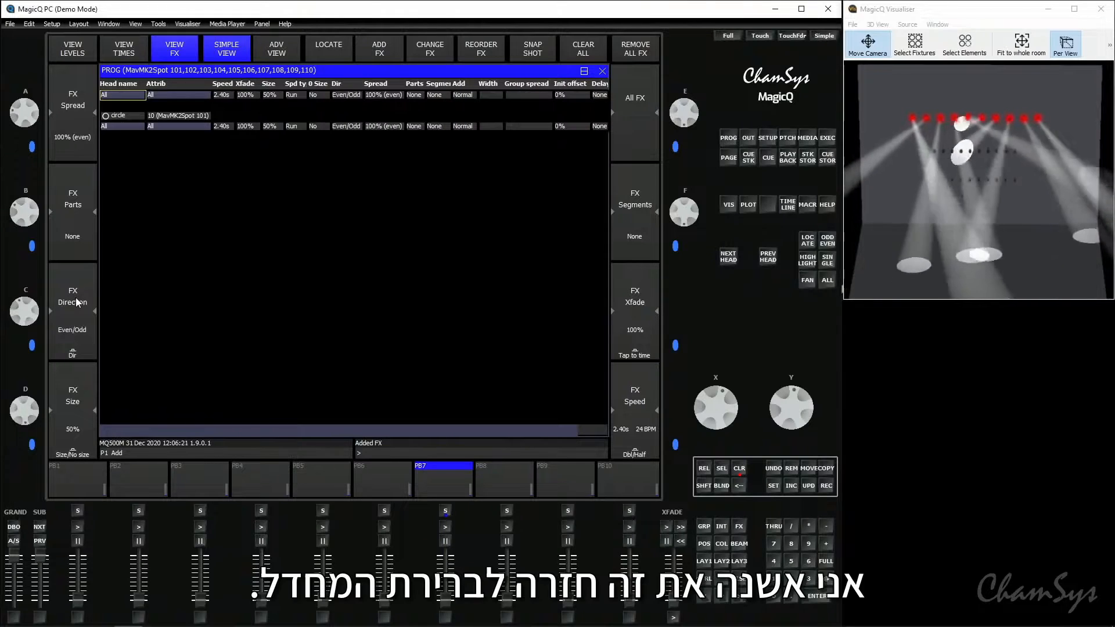
left_click(76, 302)
left_click(76, 303)
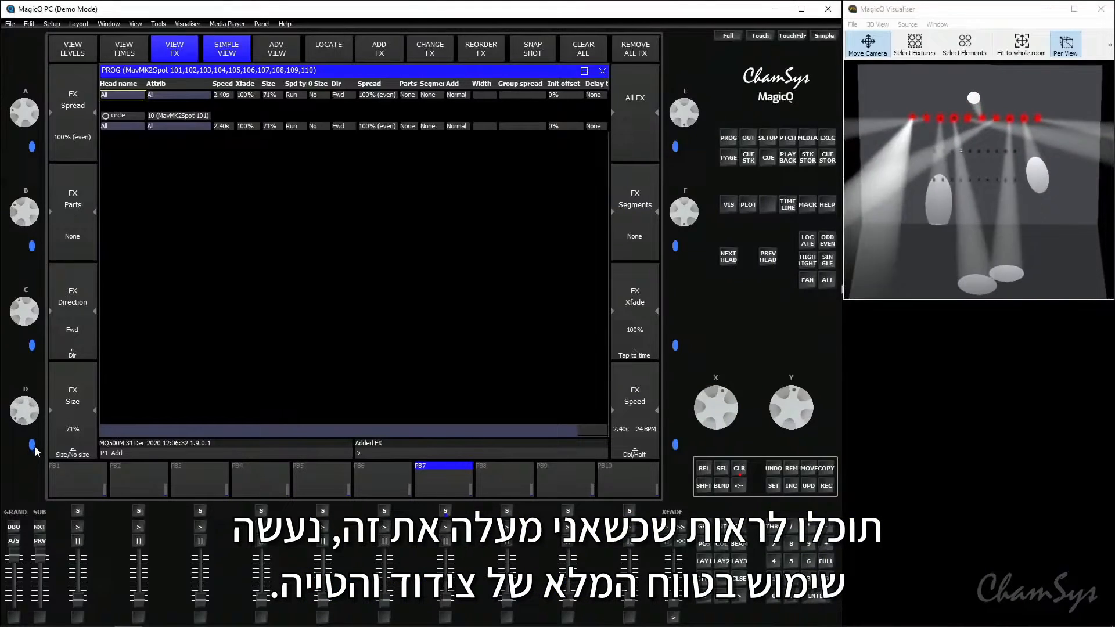
Reduce the circle effect's size to 21%
left_click_drag(35, 447, 53, 512)
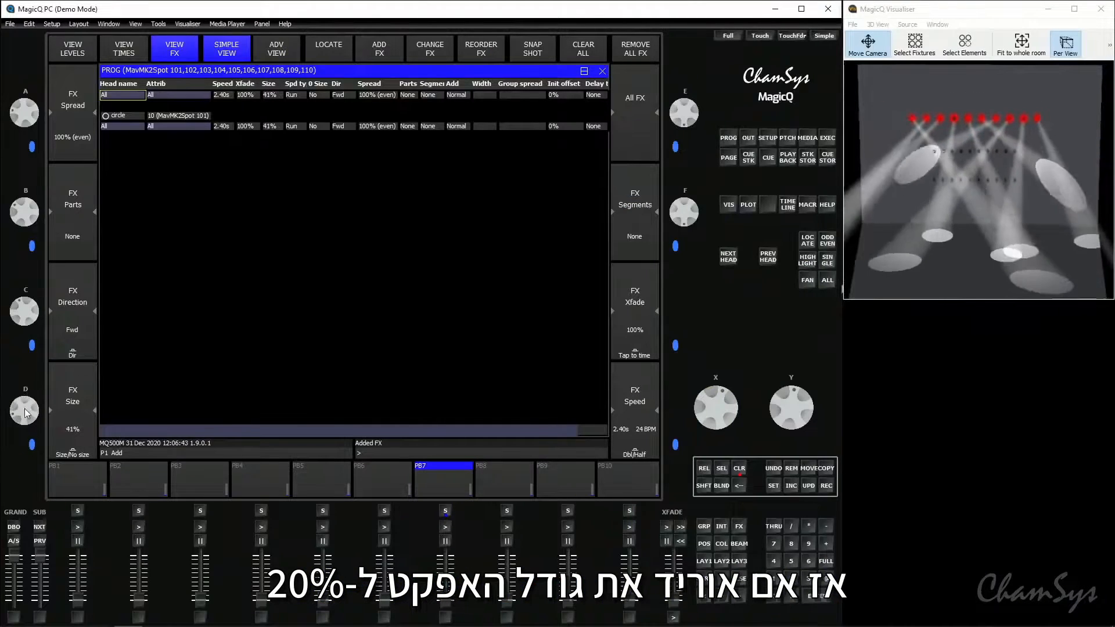
scroll(24, 413, "down", 10)
scroll(24, 413, "up", 2)
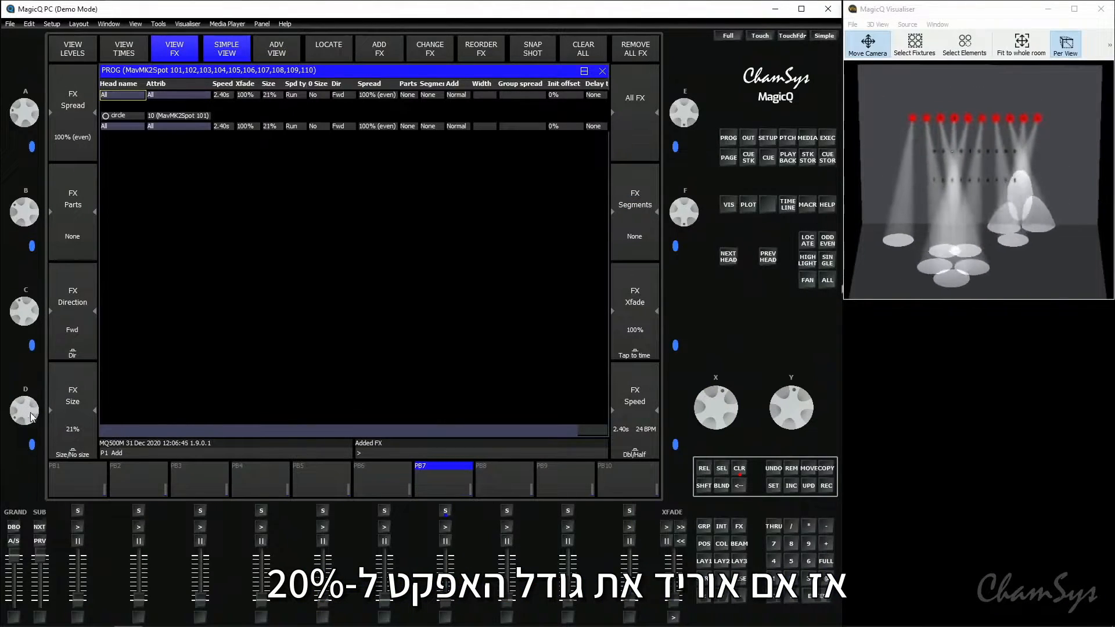
Tilt the spots up to about 51 so the circle effect plays on the back wall
left_click(705, 543)
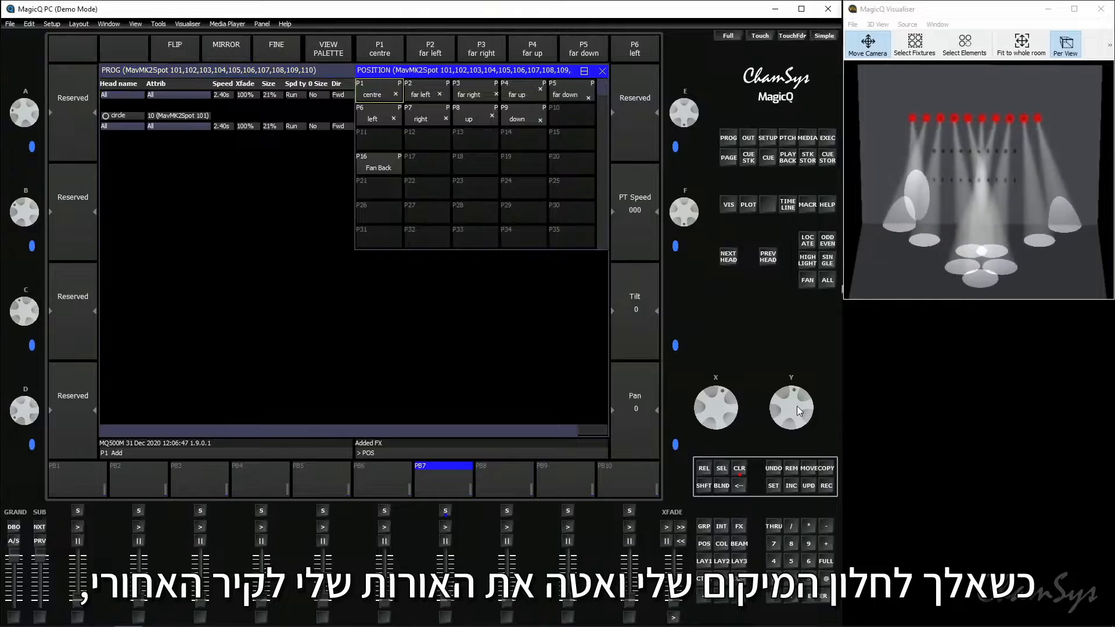
scroll(797, 409, "up", 10)
scroll(795, 434, "up", 1)
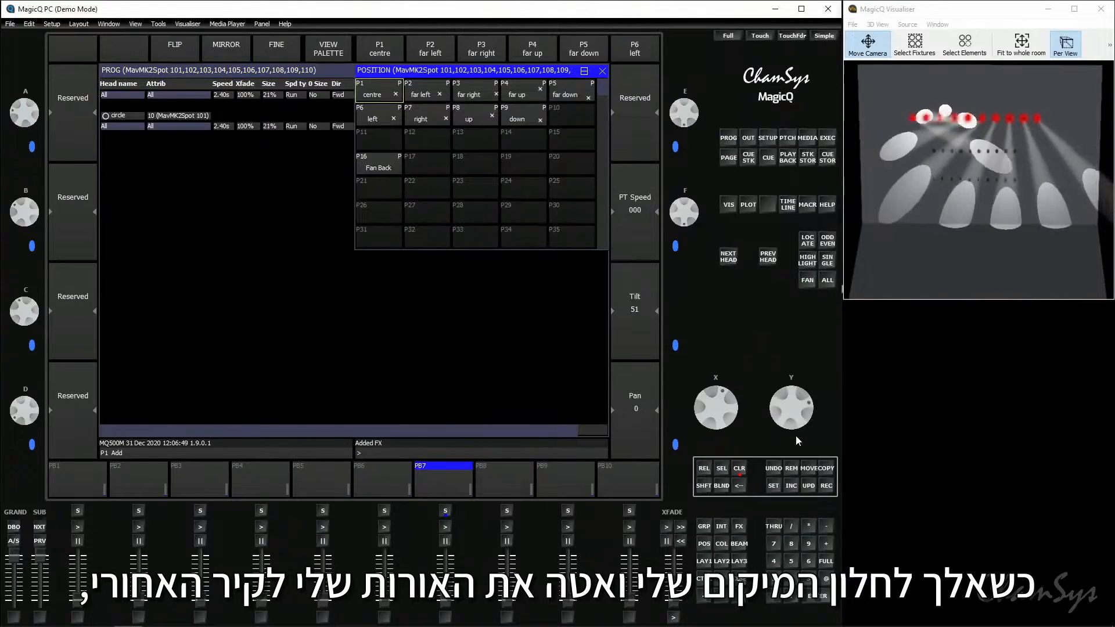
Return to the programmer's effects and lower the circle effect's Xfade to 70%
left_click(528, 350)
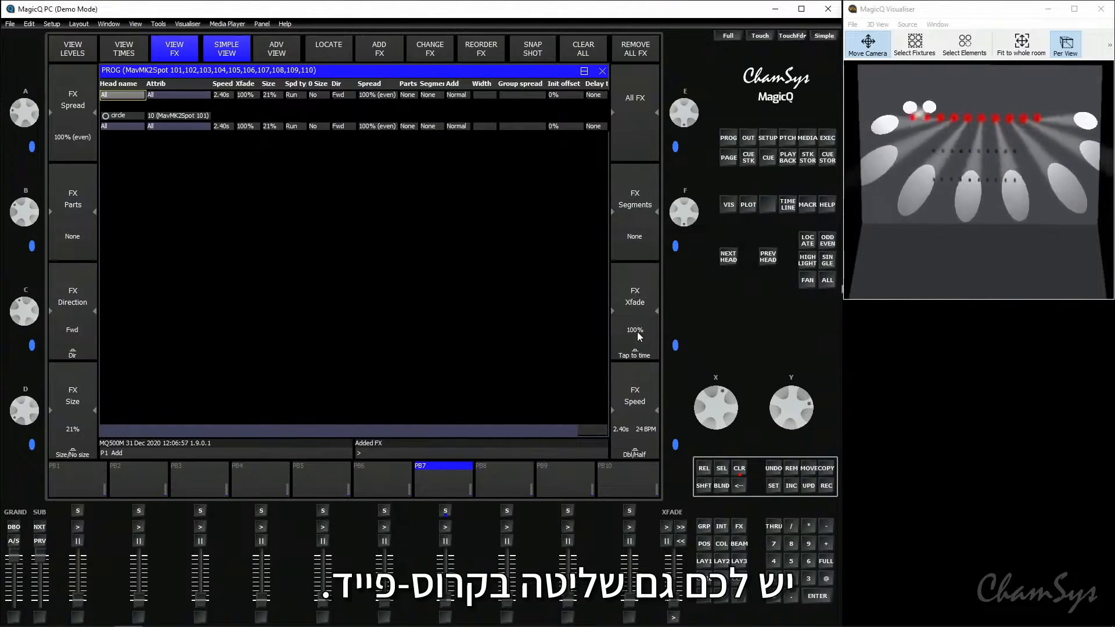
left_click_drag(805, 410, 784, 298)
left_click_drag(790, 400, 788, 370)
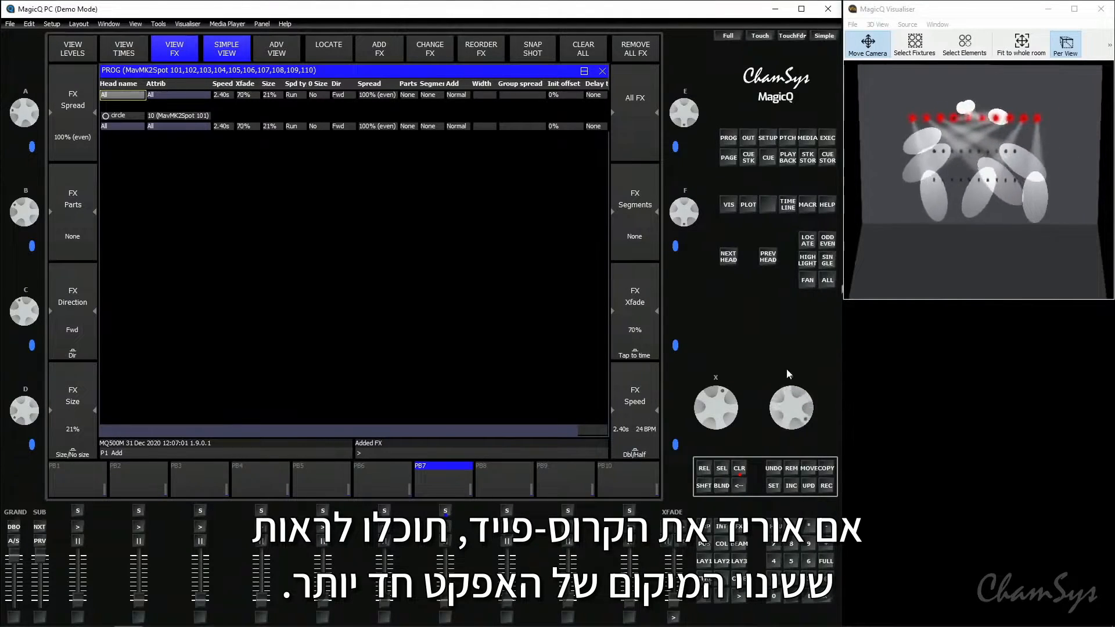
Lower the circle effect's Xfade in stages to 0%
left_click_drag(789, 421, 782, 381)
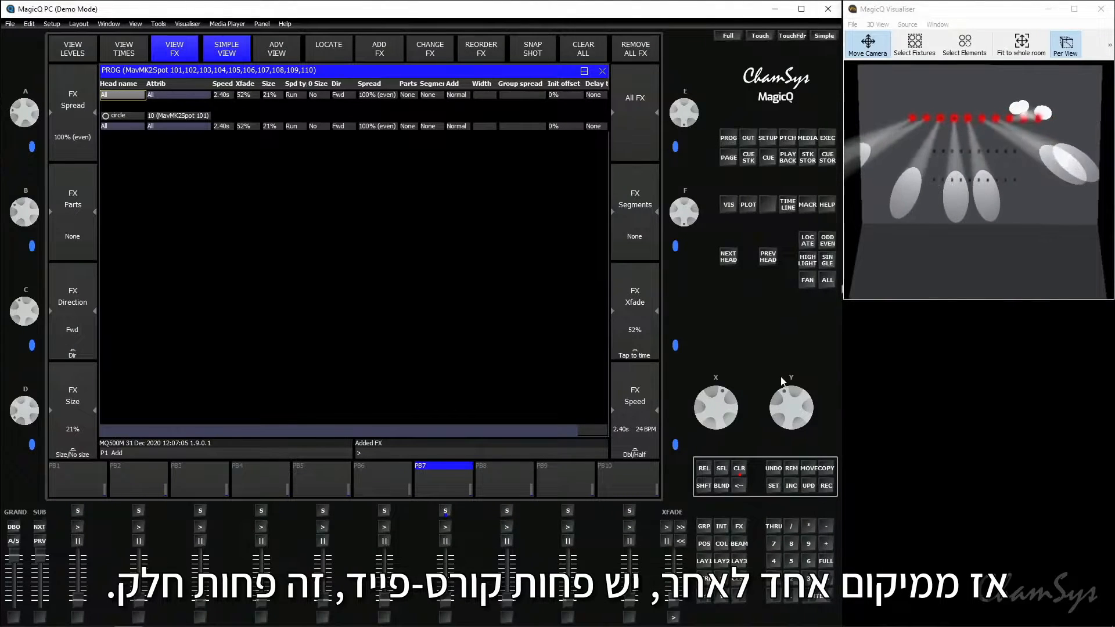
left_click_drag(786, 388, 775, 329)
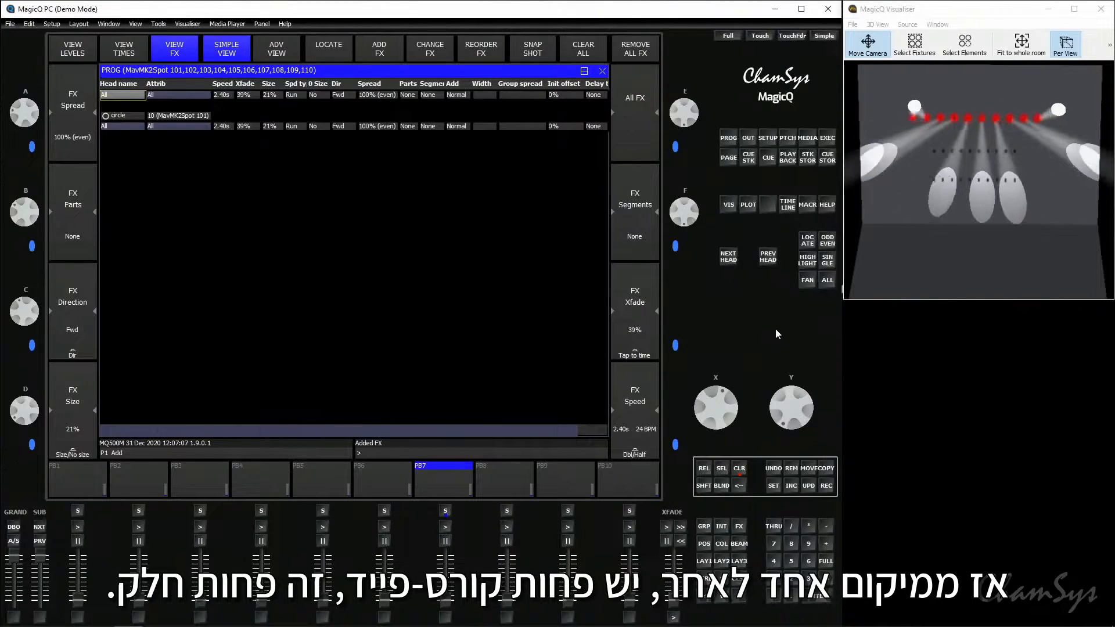
left_click_drag(789, 406, 786, 347)
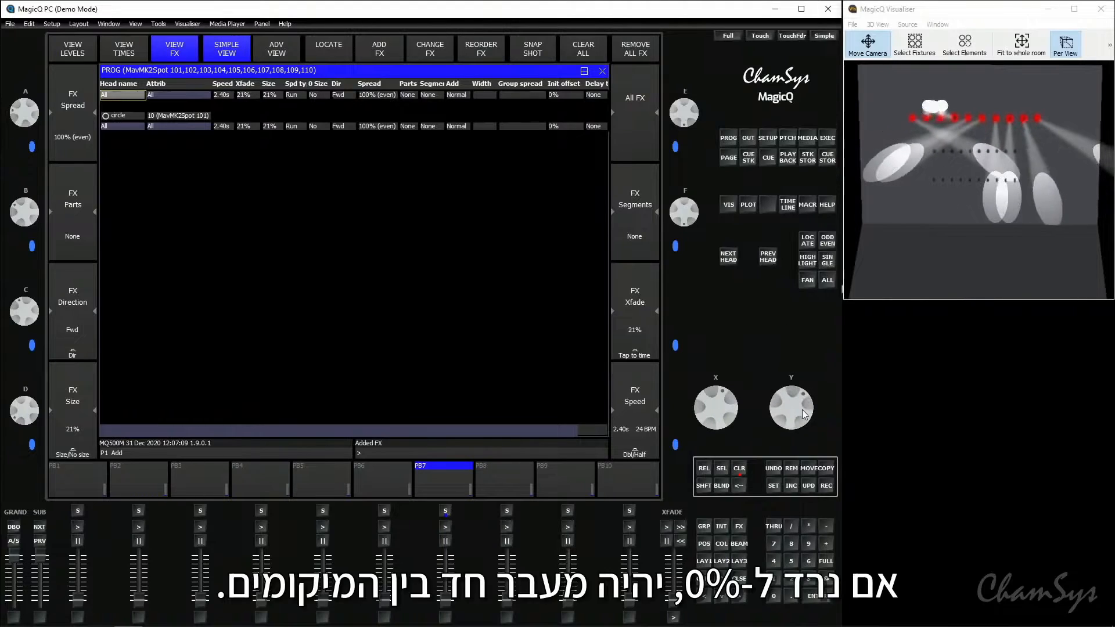
left_click_drag(793, 409, 786, 326)
left_click_drag(805, 402, 803, 360)
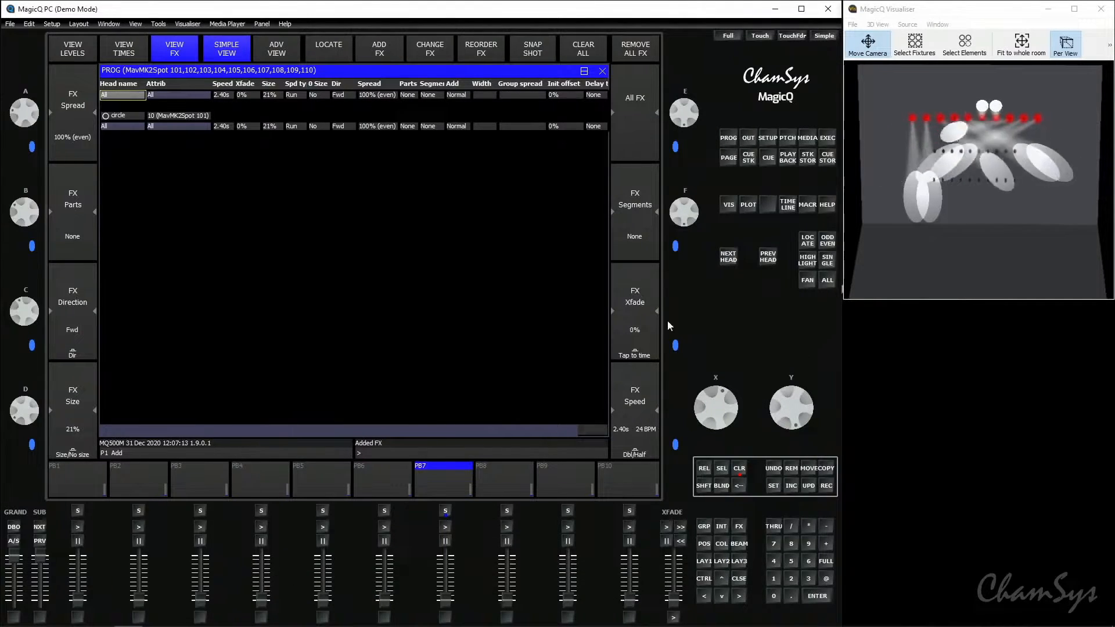
Raise the circle effect's Xfade to 100%
left_click_drag(789, 390, 803, 486)
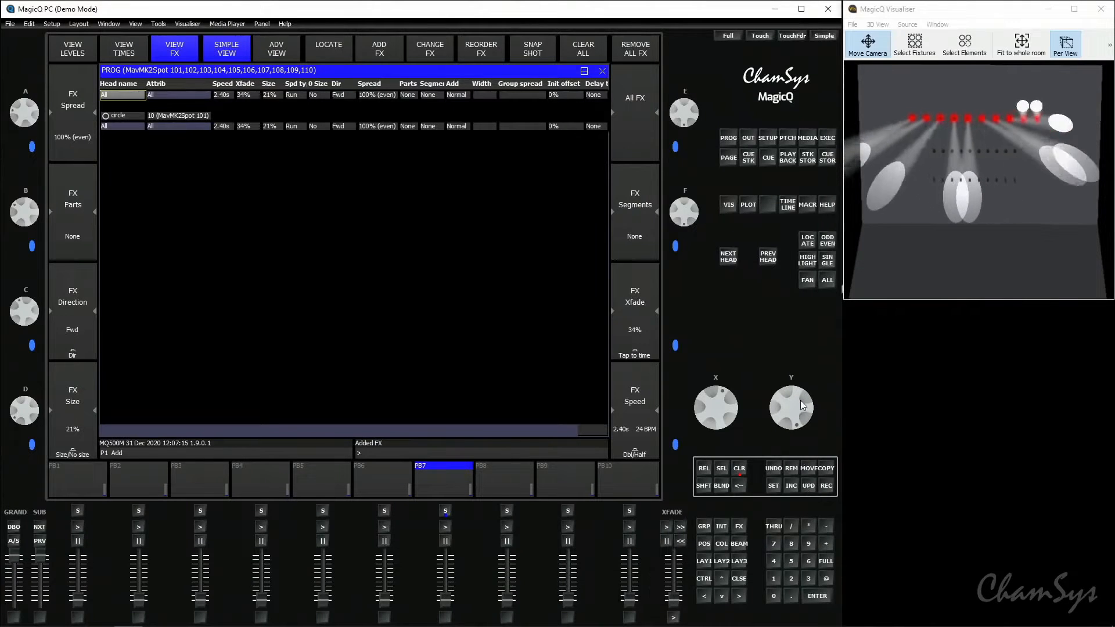
left_click_drag(800, 400, 798, 538)
left_click_drag(792, 409, 814, 529)
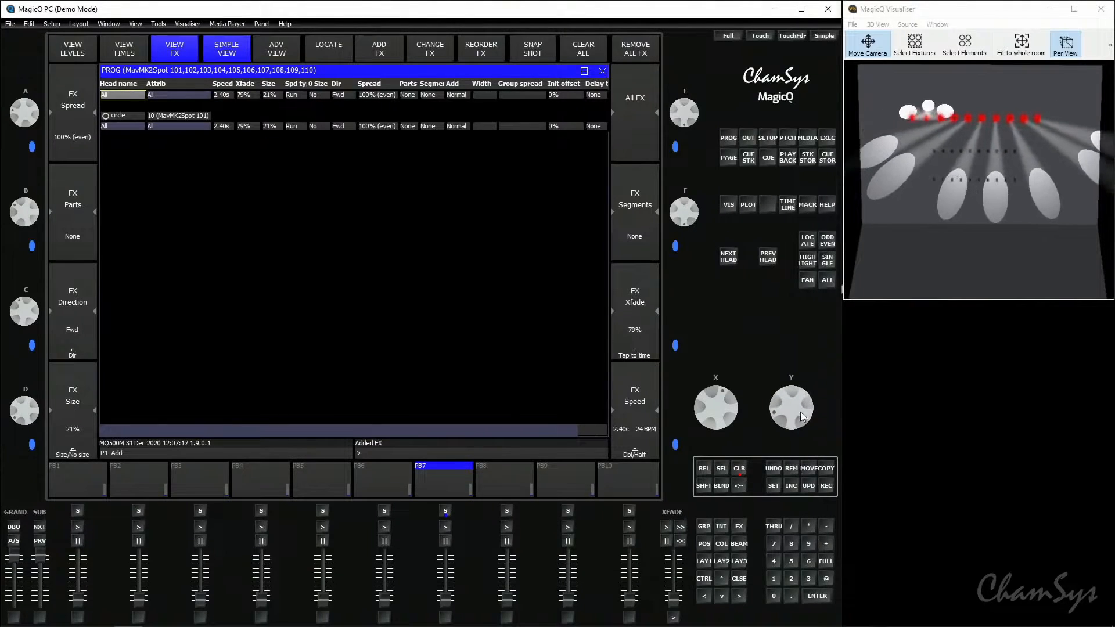
left_click_drag(800, 412, 815, 506)
left_click_drag(812, 421, 809, 465)
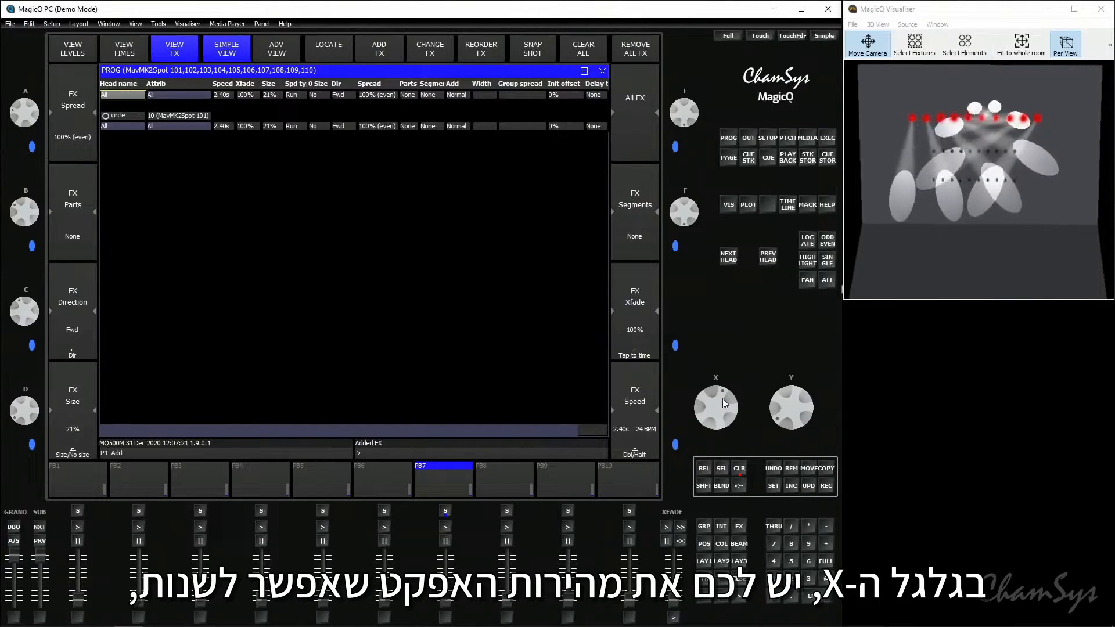
Tap in a circle effect speed of 0.67 s (90 BPM) and colour the spots Magenta with palette C10
mouse_move(725, 404)
left_mouse_down()
mouse_move(716, 365)
mouse_move(730, 432)
mouse_move(724, 398)
left_mouse_up()
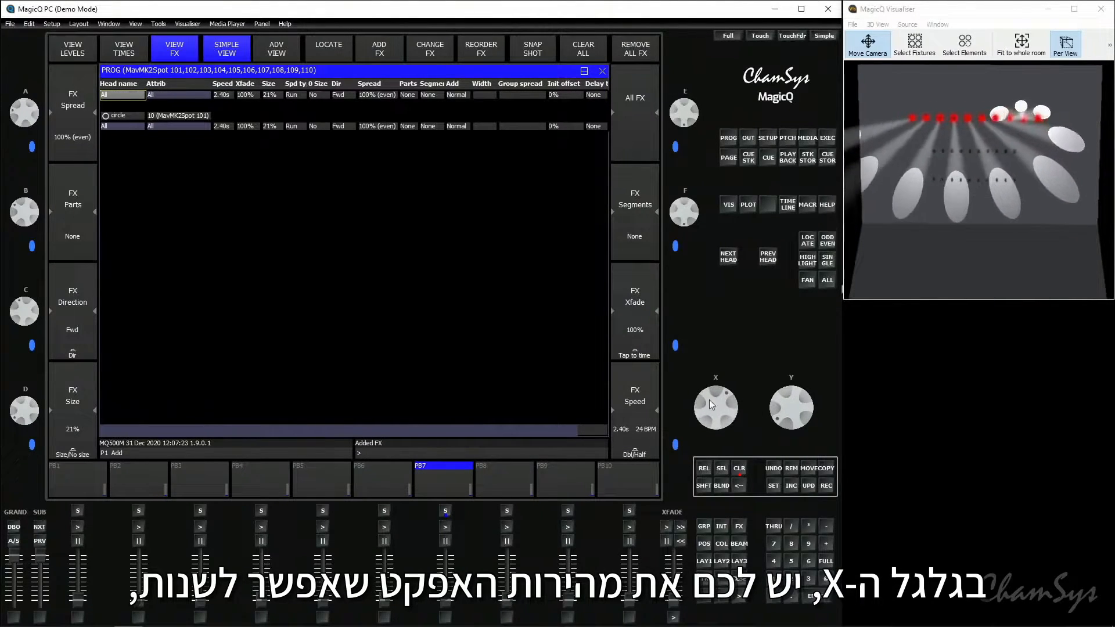
left_click(634, 351)
left_click(633, 351)
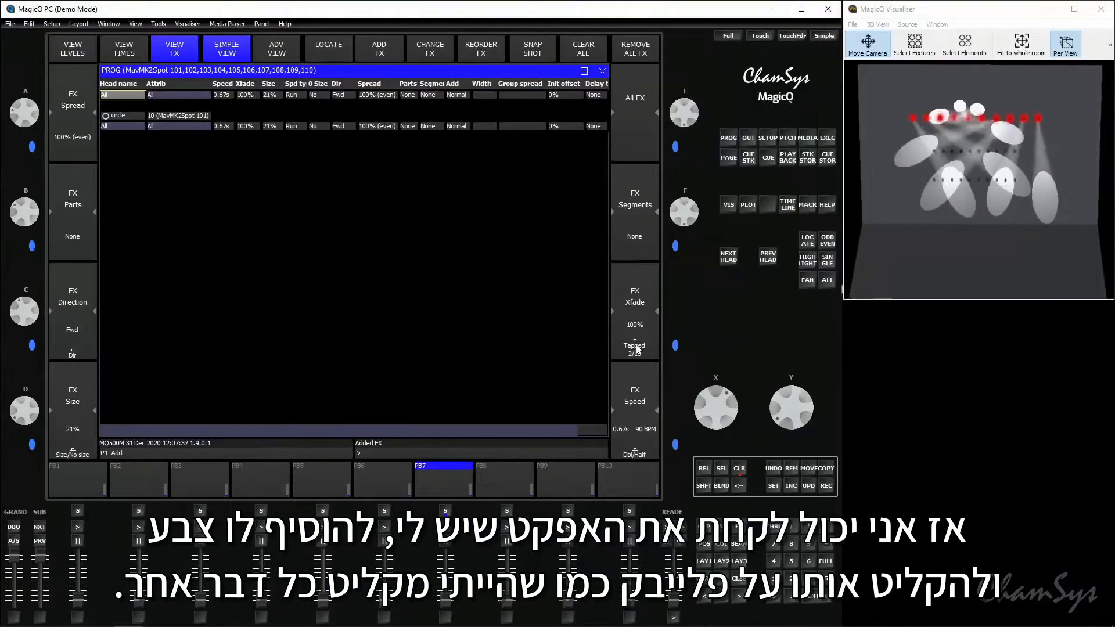
left_click(723, 545)
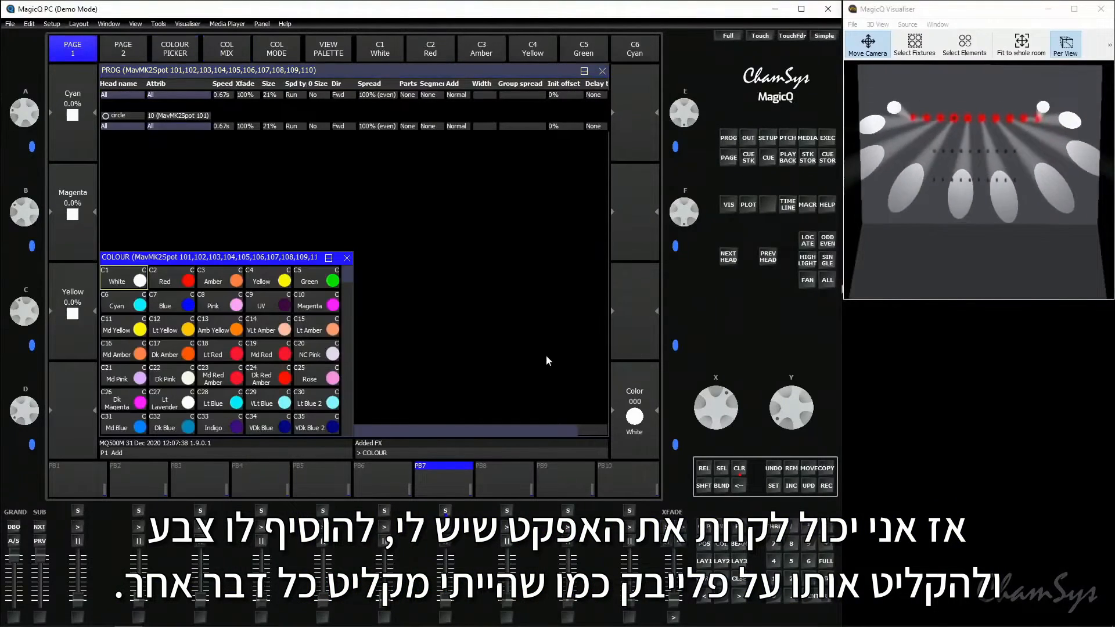
left_click(323, 298)
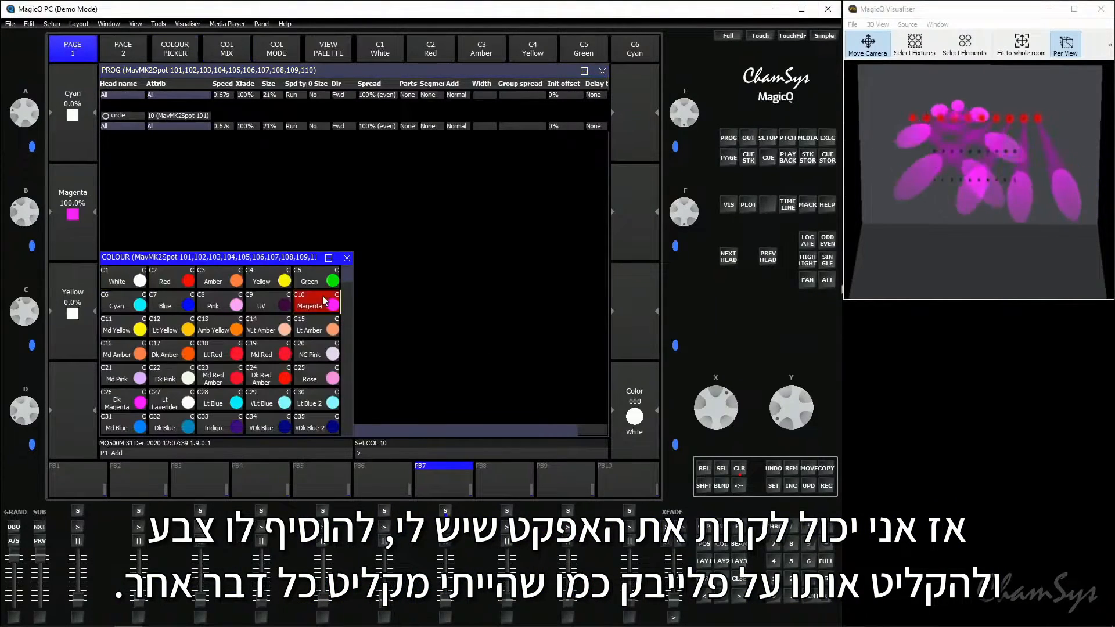
Record the magenta circle effect as a cue on playback PB10 and clear the programmer
left_click(826, 486)
left_click(639, 481)
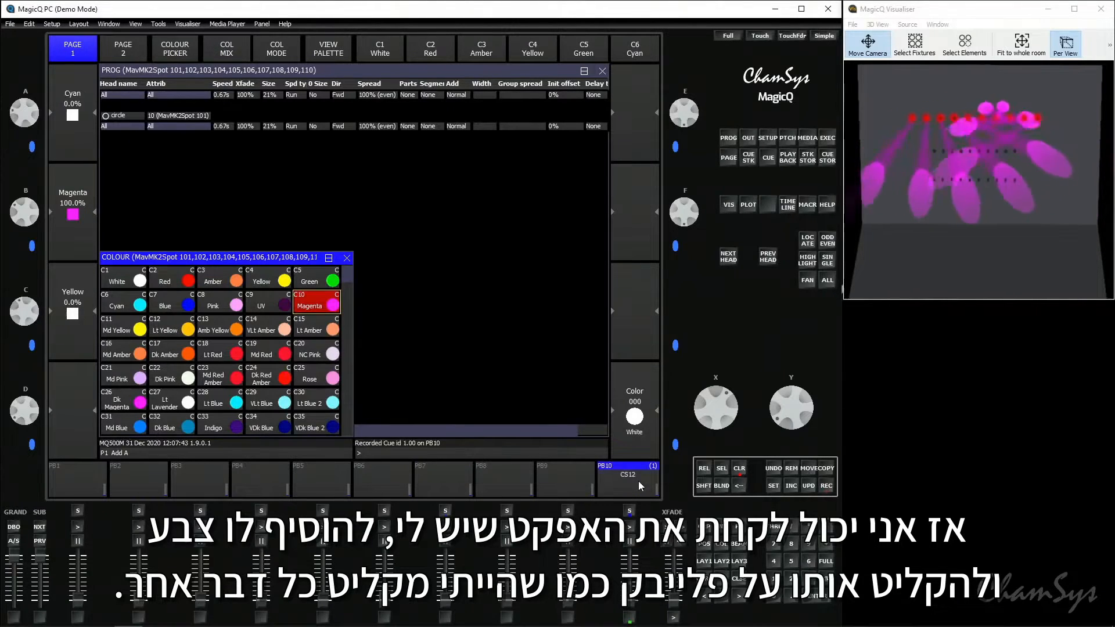
left_click(739, 474)
Name playback PB10 "Circle FX" and raise its fader to run the effect
left_click(771, 487)
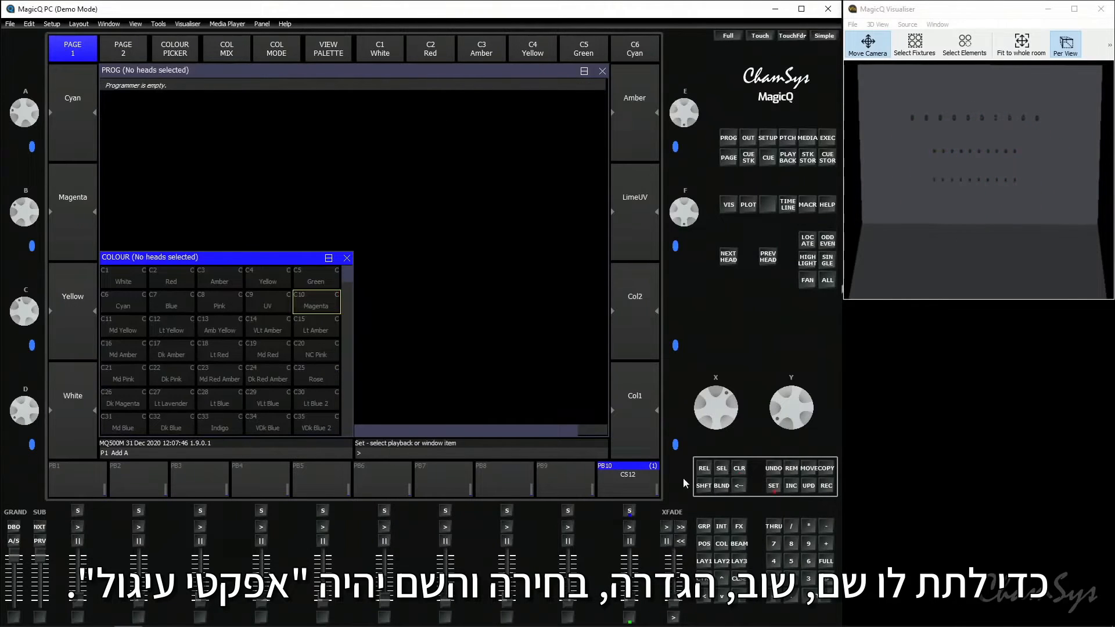
left_click(641, 486)
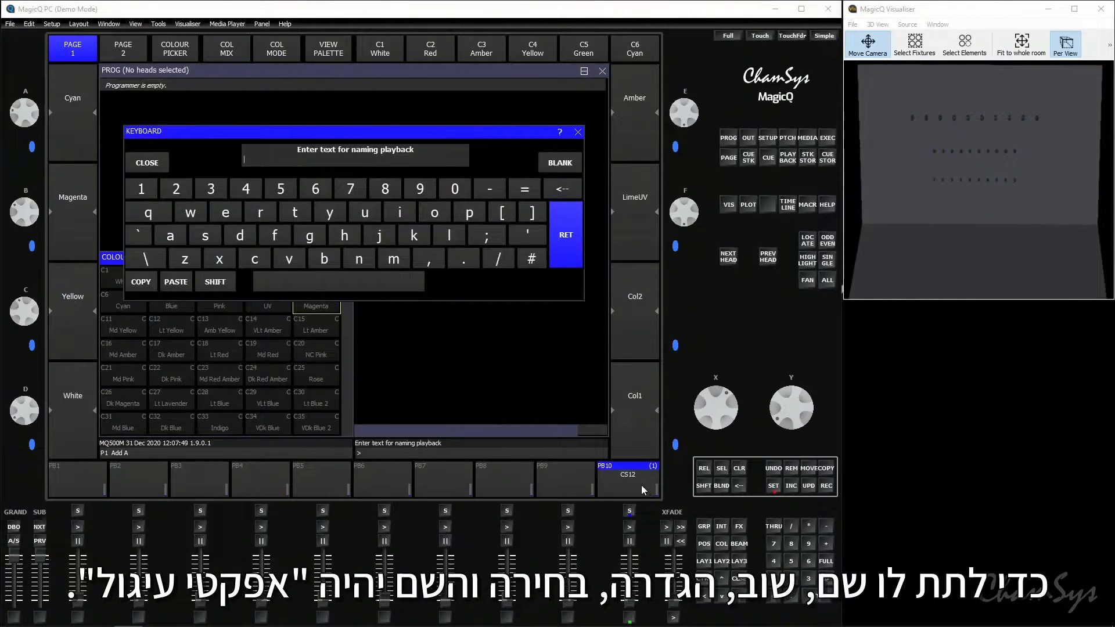
type("Circle FX")
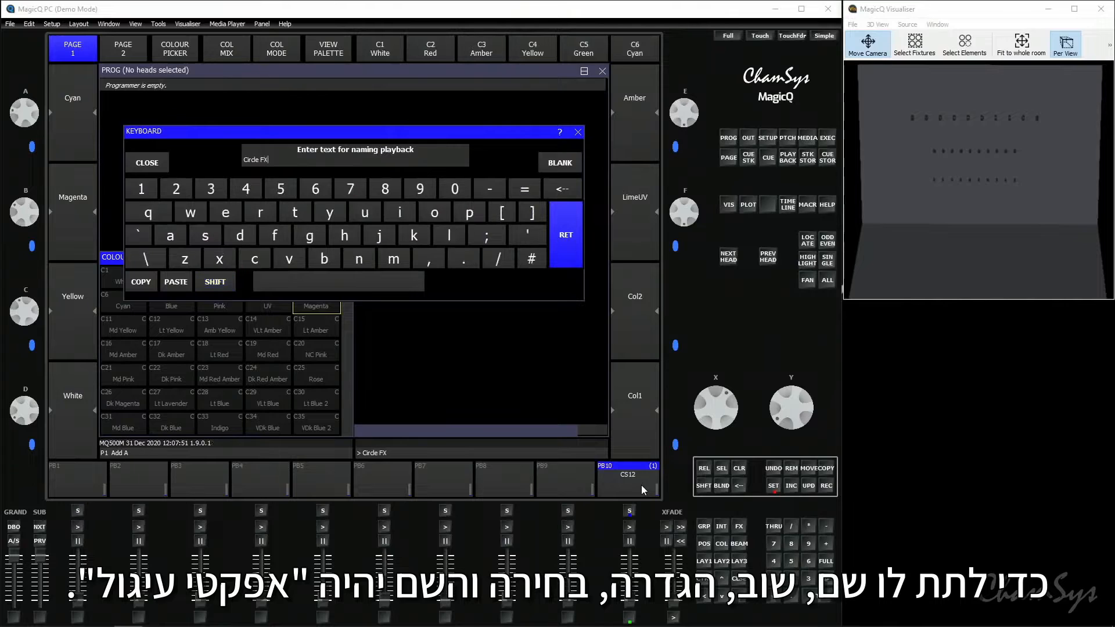
key("Return")
left_click_drag(630, 598, 623, 551)
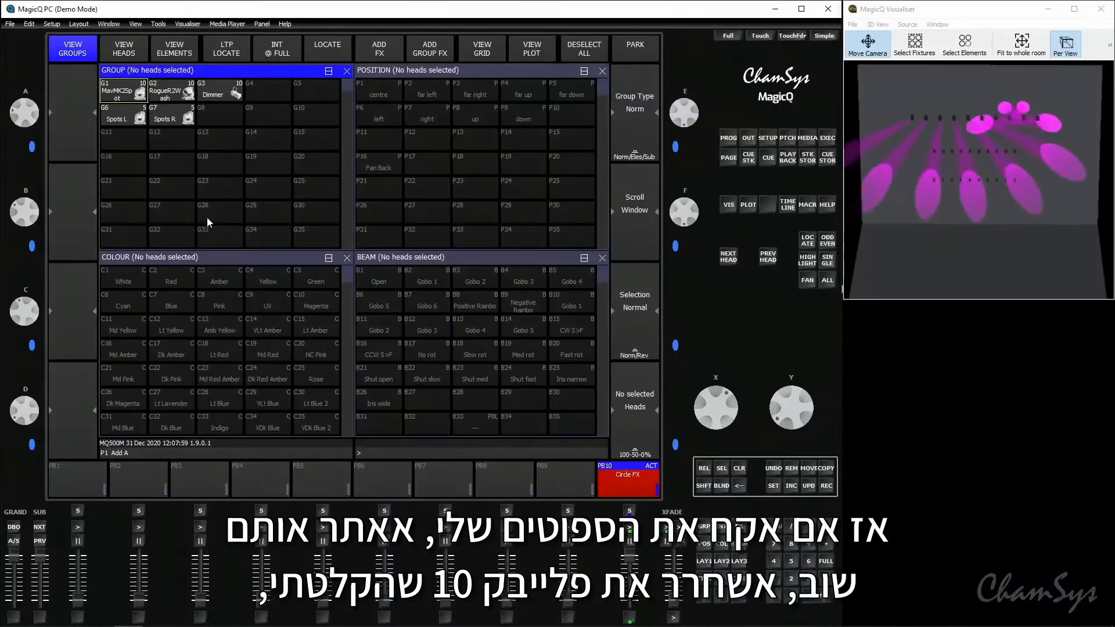
Select the MavMK2Spot group, locate its heads and release playback PB10 by lowering its fader
left_click(127, 92)
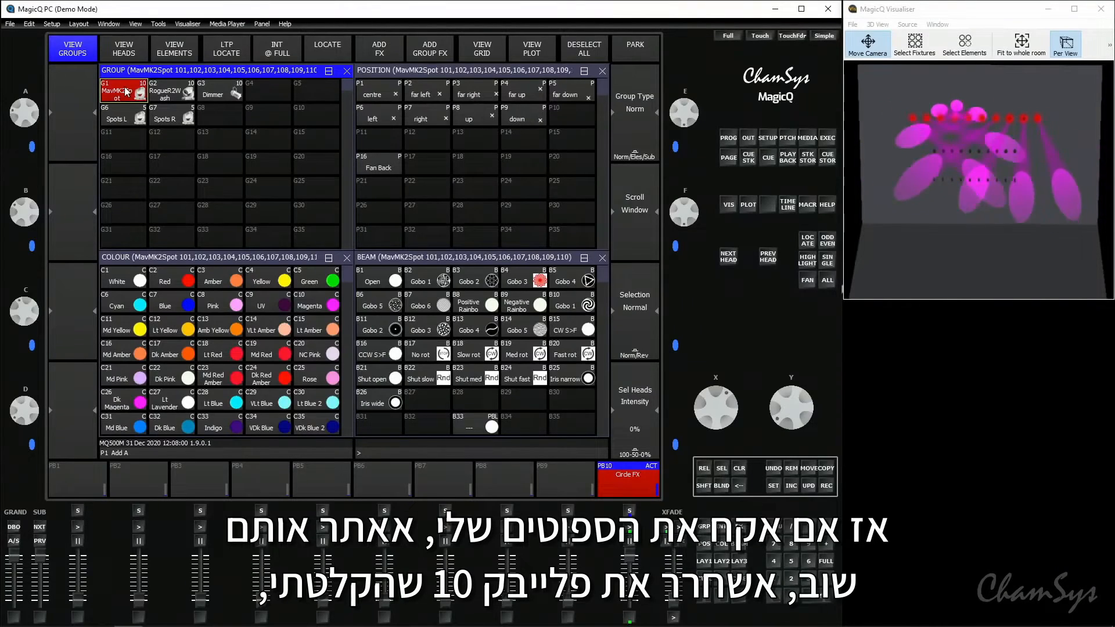
left_click(314, 43)
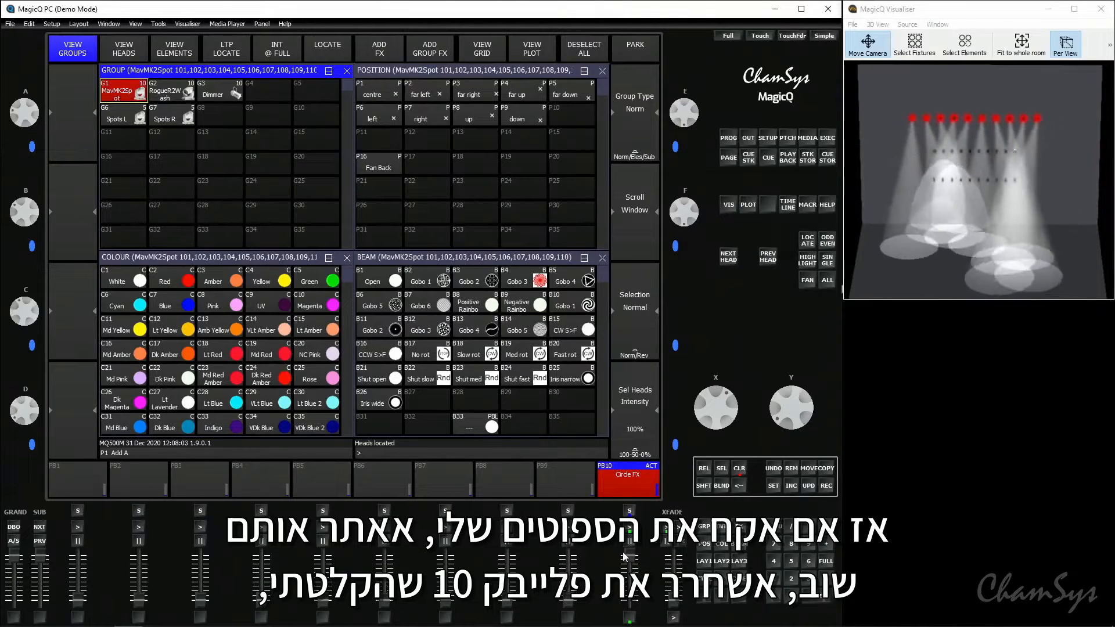
left_click_drag(628, 558, 646, 626)
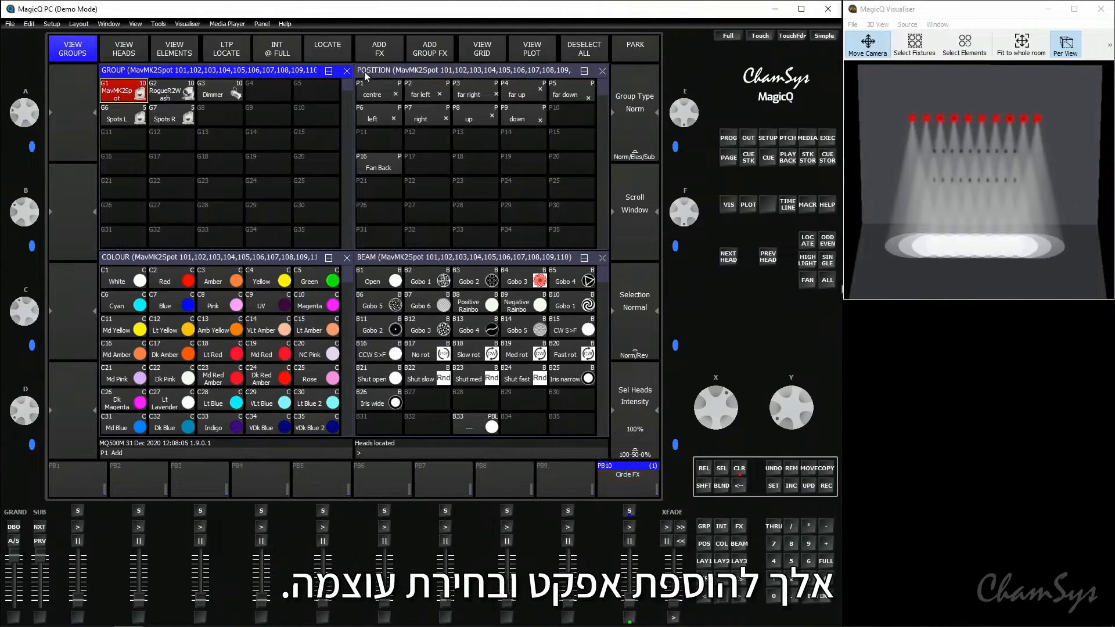
Add the "dim chase" intensity effect to the selected MavMK2Spot heads
left_click(372, 47)
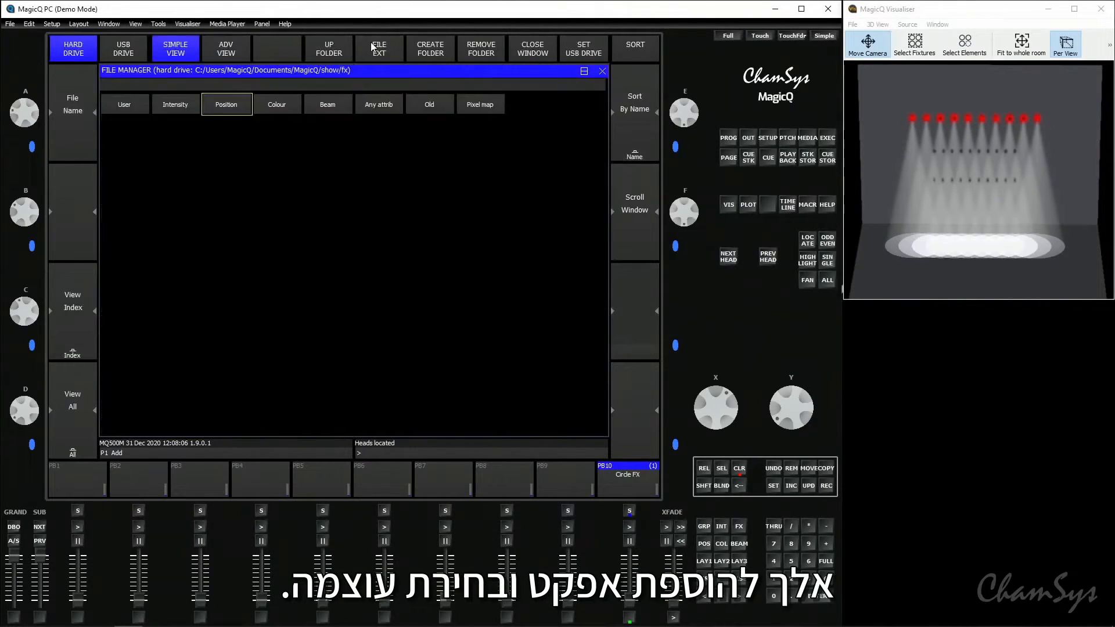
left_click(175, 104)
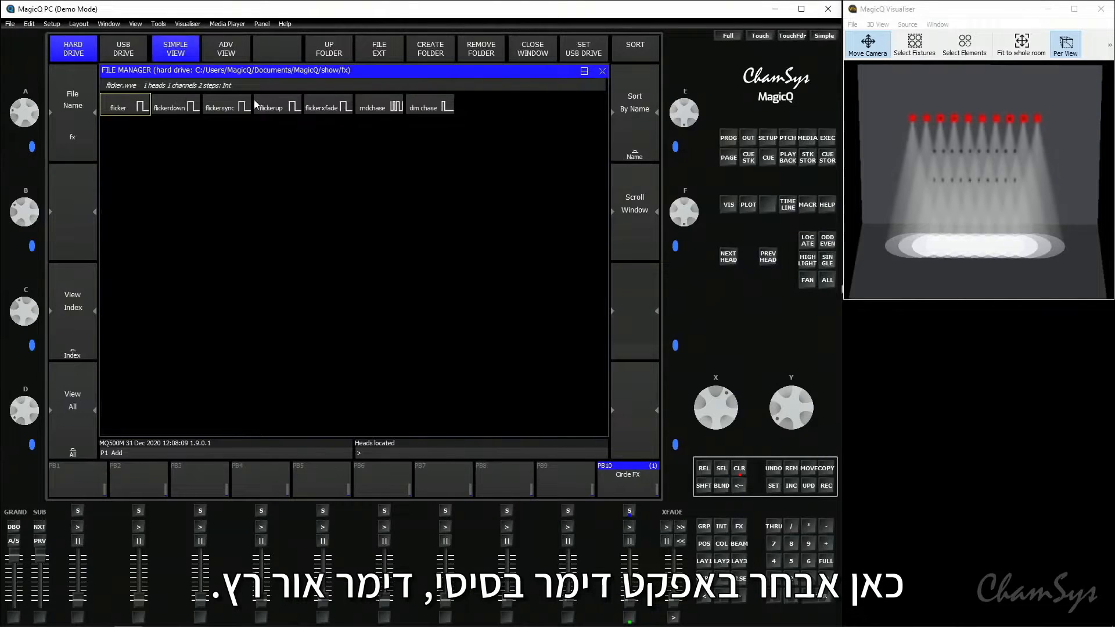
left_click(434, 109)
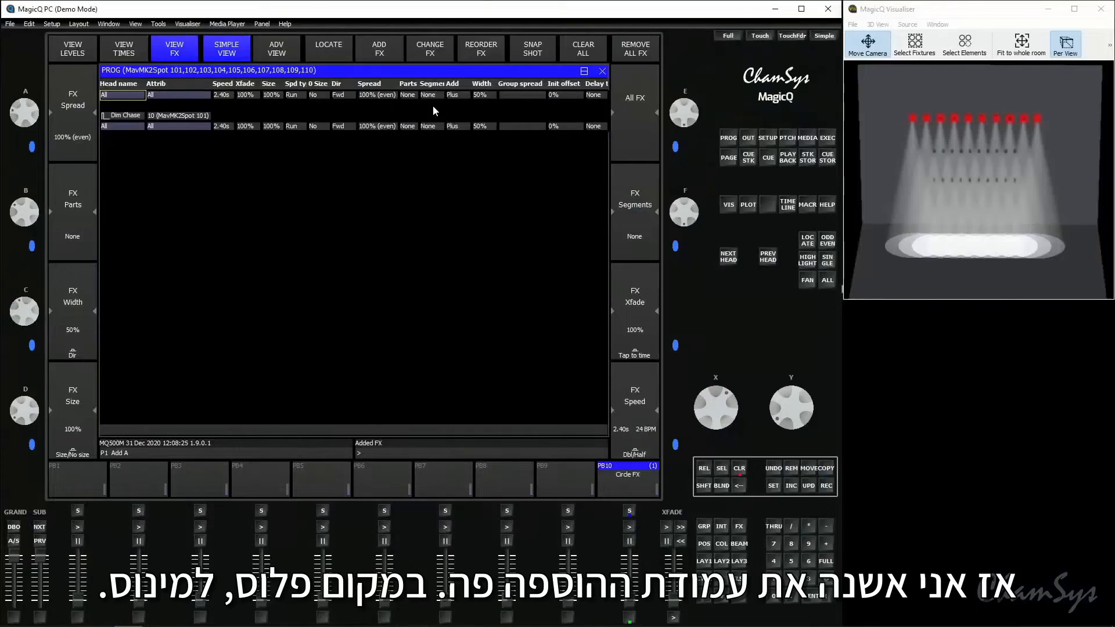
Change the Dim Chase effect's add mode to Minus and set its width to 43%
left_click(470, 88)
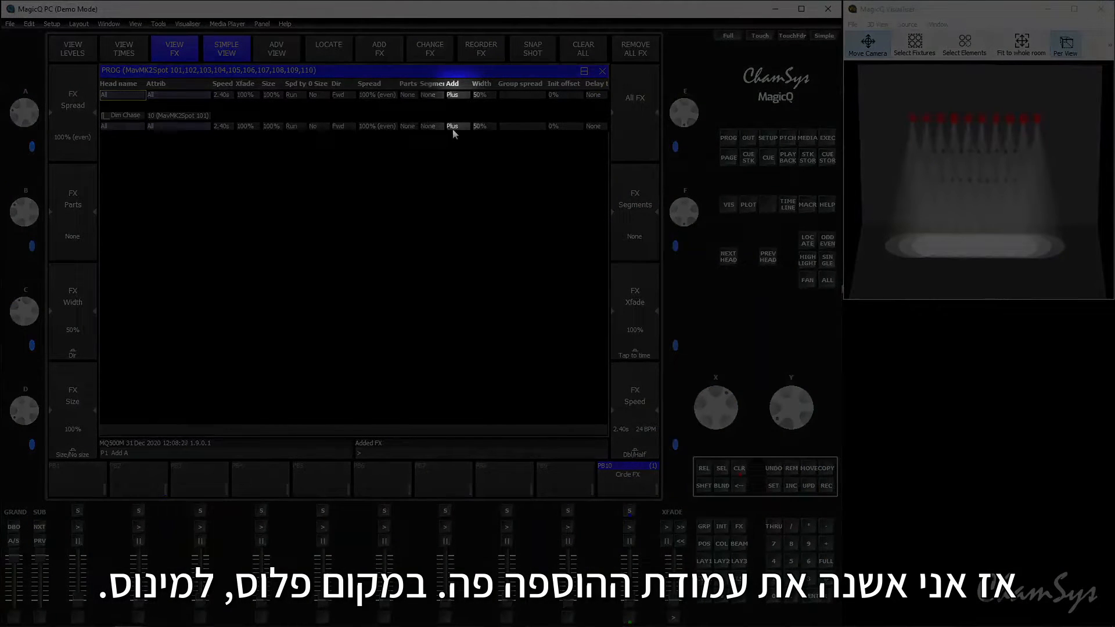
left_click(455, 127)
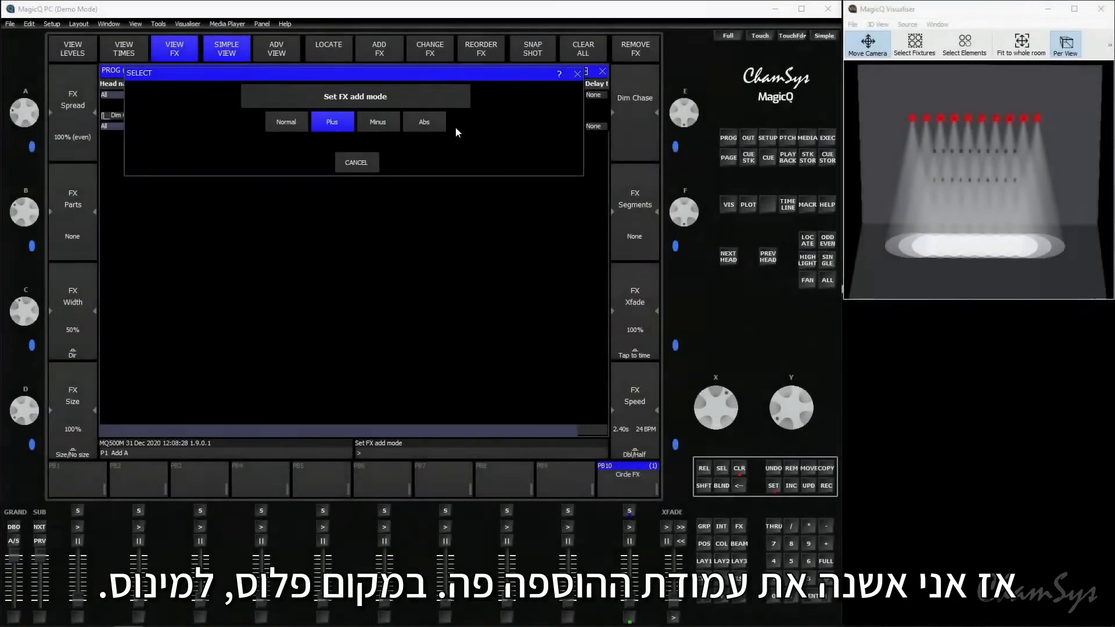
left_click(364, 124)
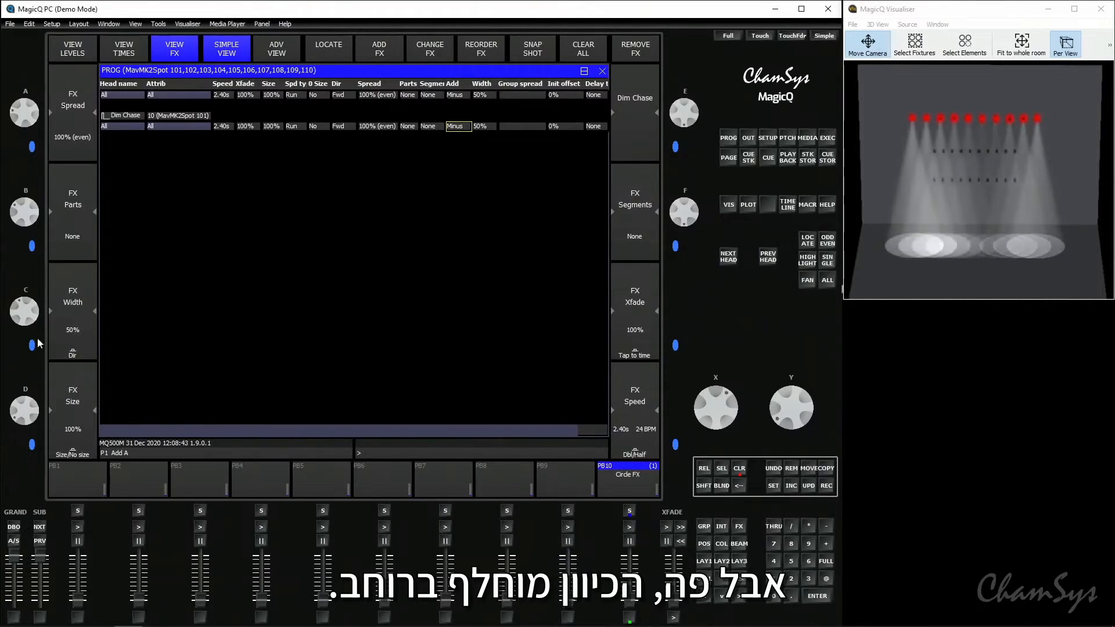
left_click_drag(26, 327, 16, 267)
mouse_move(25, 316)
left_mouse_down()
mouse_move(20, 296)
mouse_move(30, 350)
mouse_move(32, 335)
left_mouse_up()
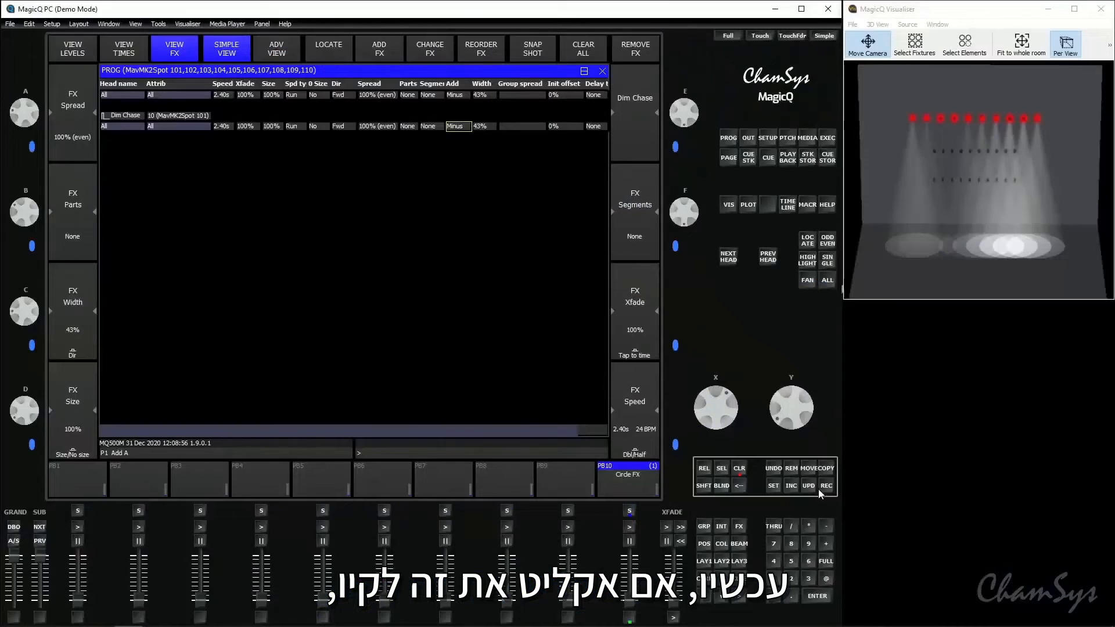
Record the Dim Chase effect as a cue on playback PB9 and clear the programmer
left_click(826, 485)
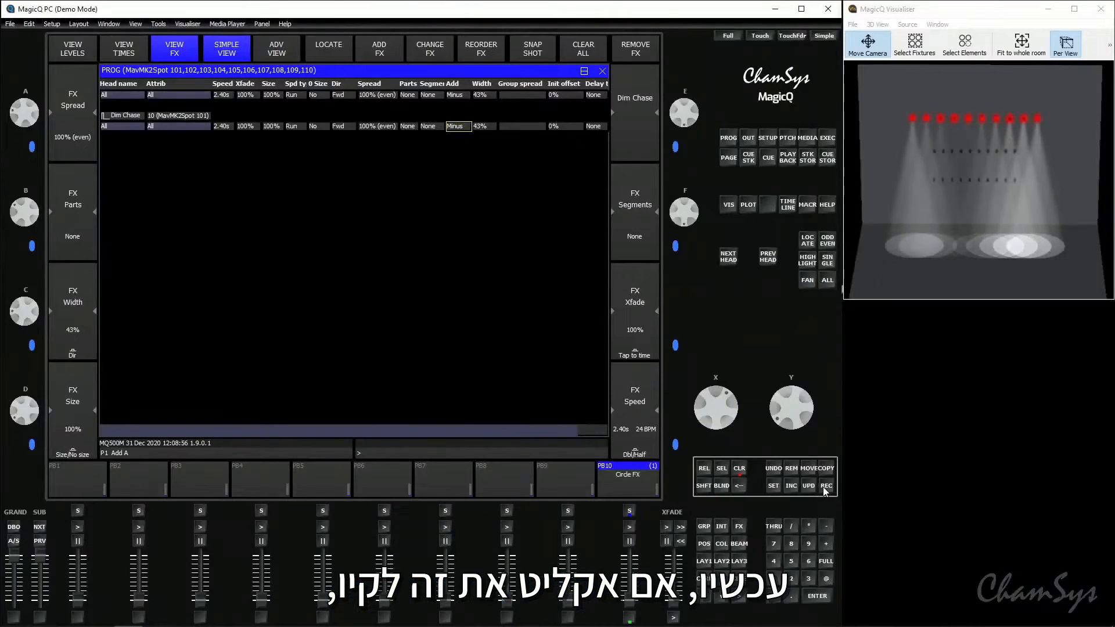
left_click(562, 480)
left_click(738, 472)
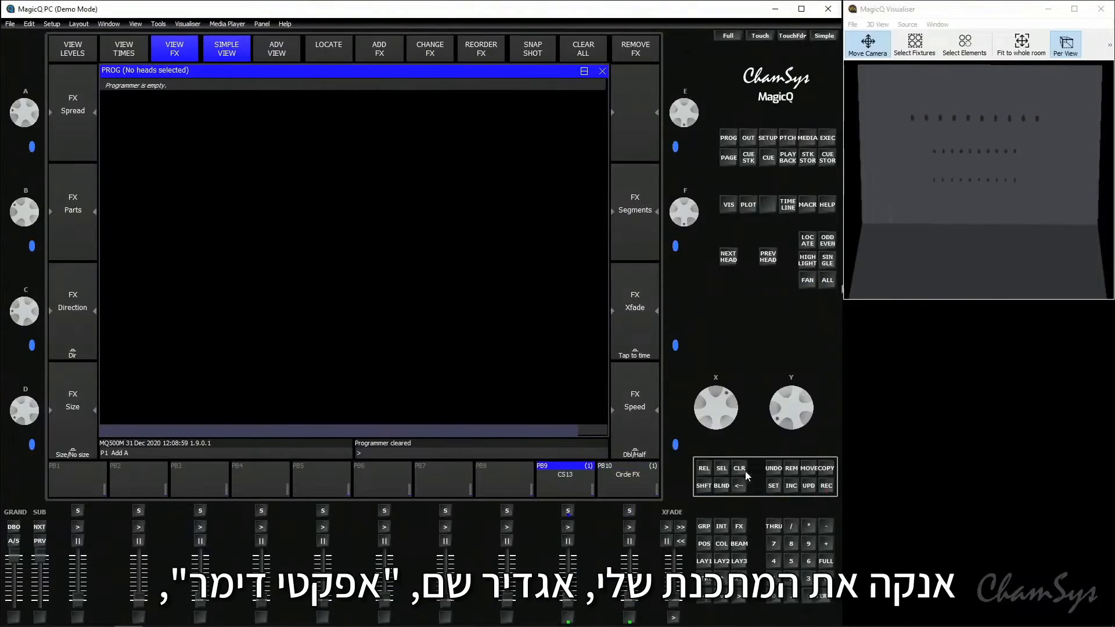
Name playback PB9 "Dim FX" and raise its fader to run the dimmer chase
left_click(772, 486)
left_click(572, 483)
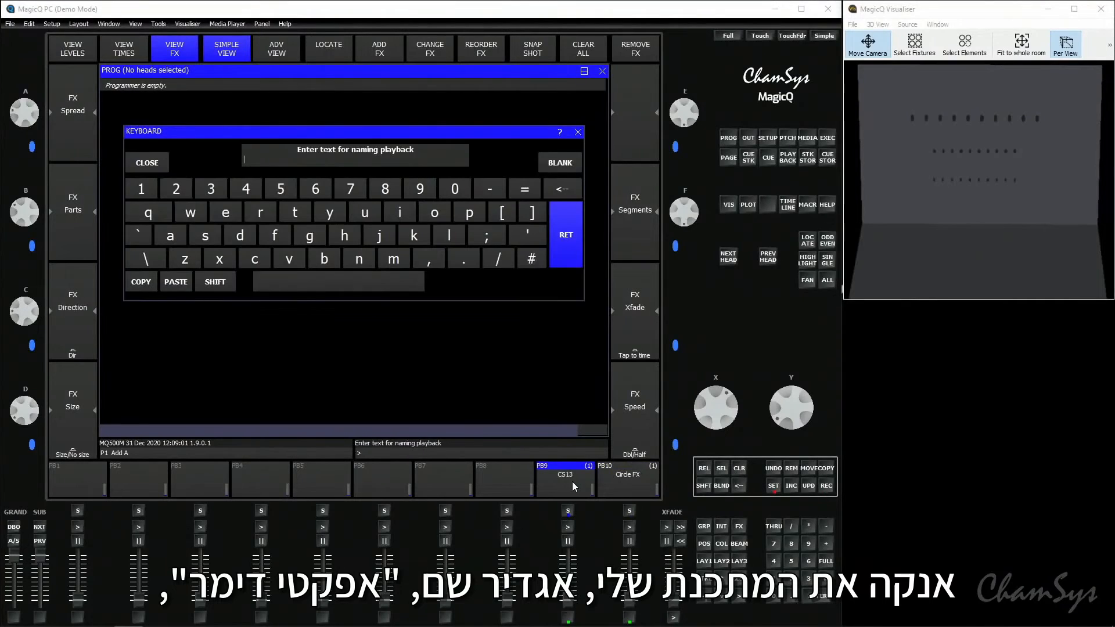
type("Dim FX")
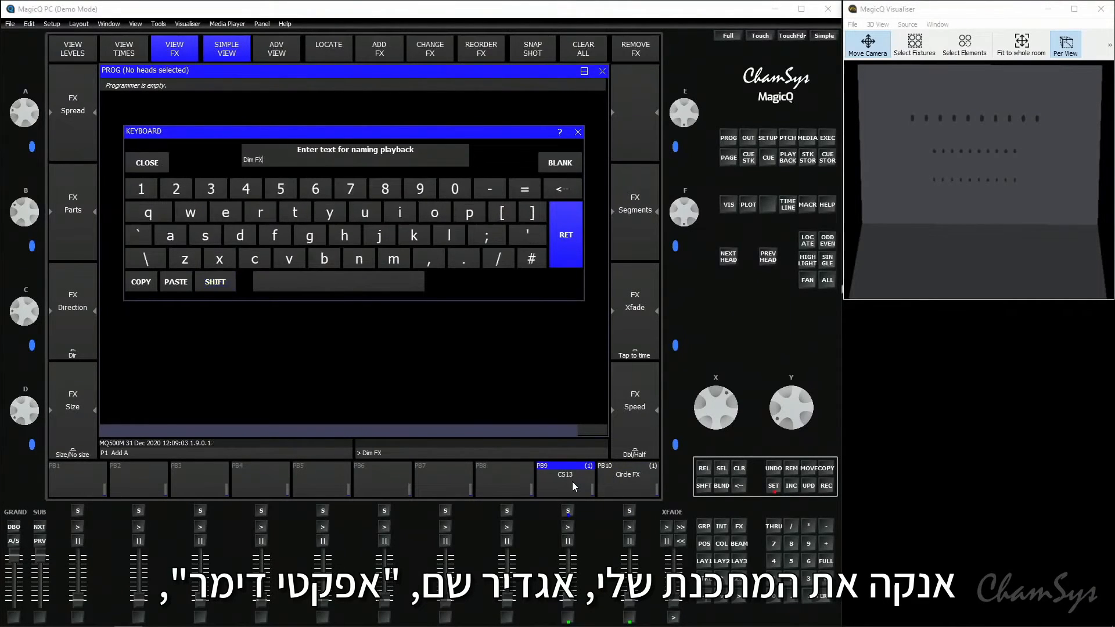
key("Return")
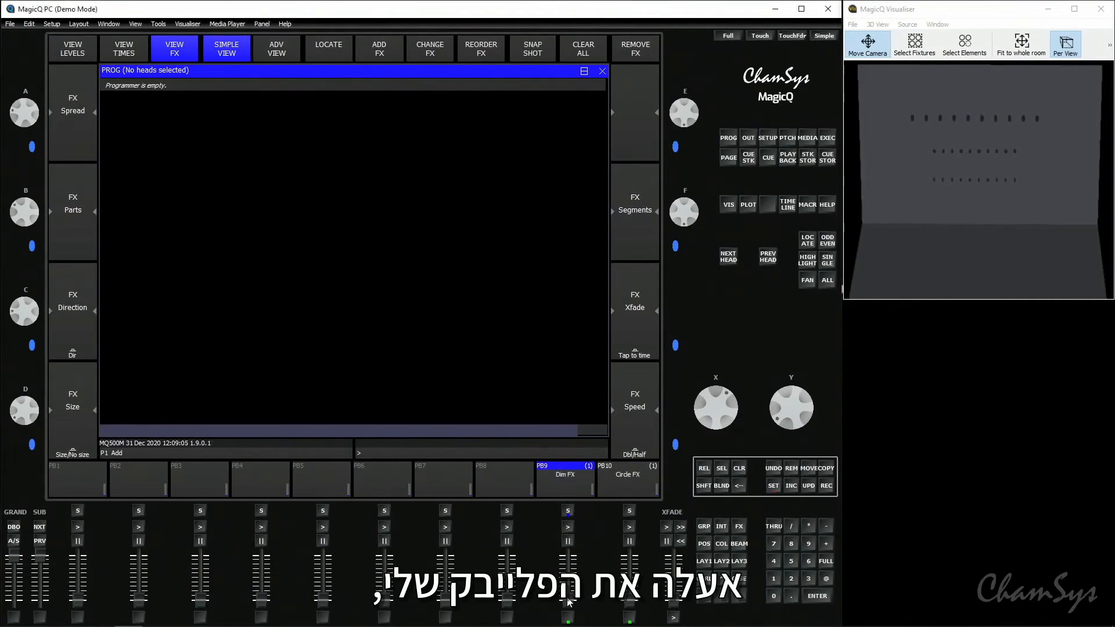
left_click_drag(568, 601, 568, 547)
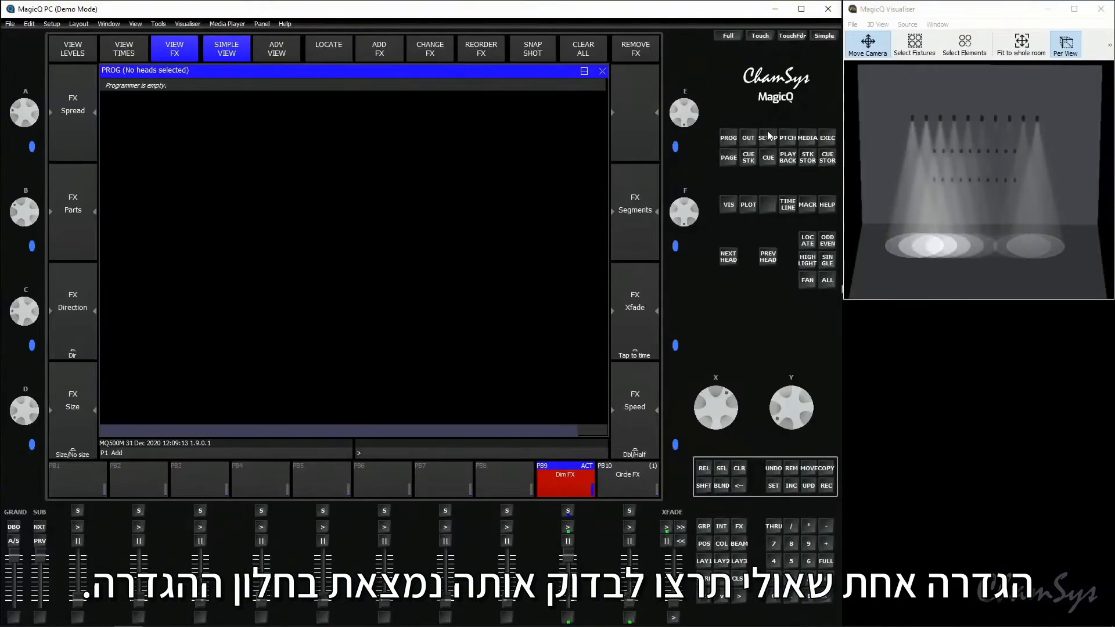
In the setup's playback settings, set "Intensity (HTP) FX can add,subtract" to Yes
left_click(91, 61)
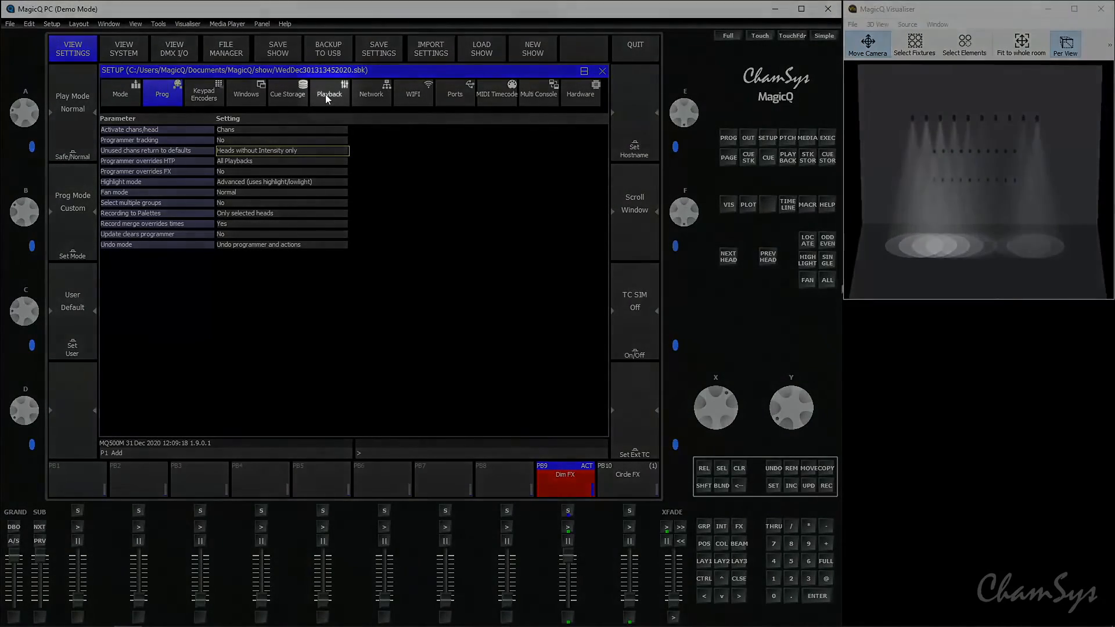
left_click(326, 95)
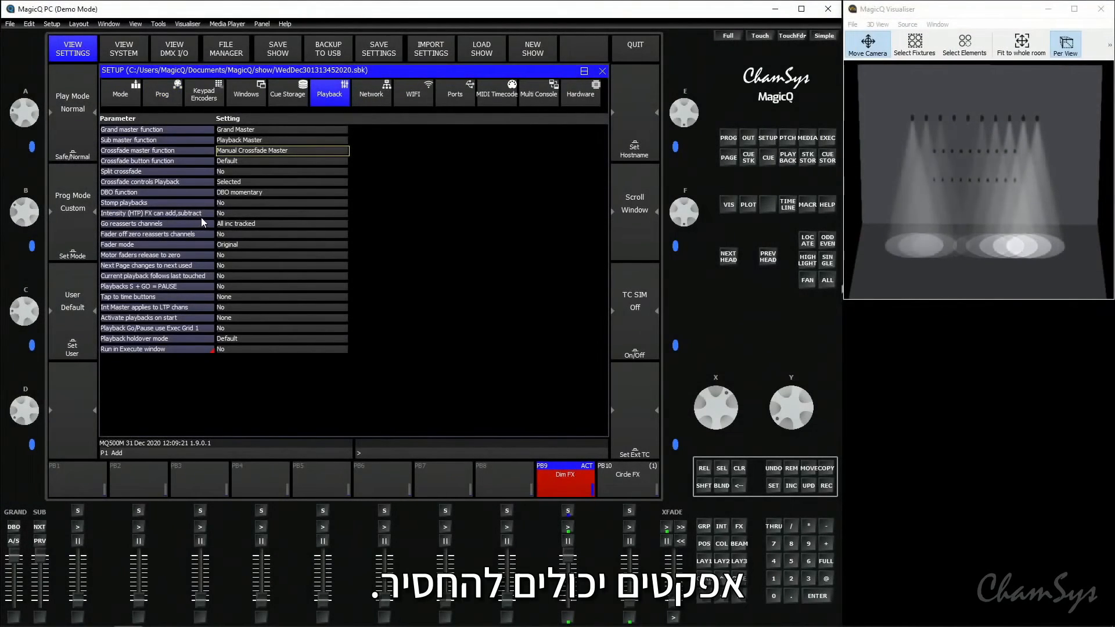
left_click(233, 215)
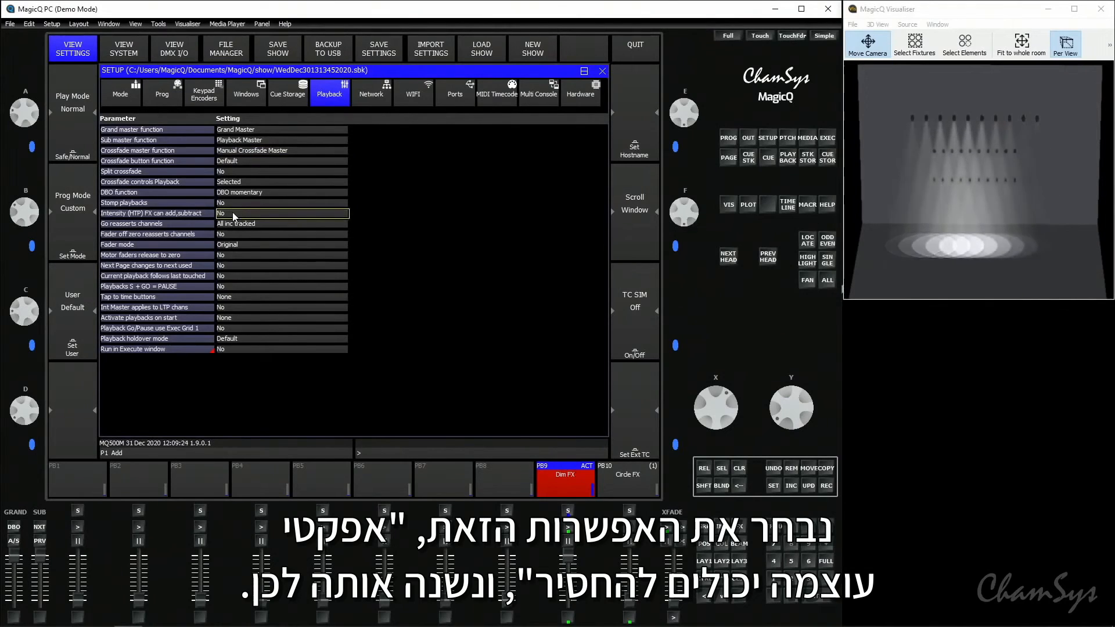
left_click(233, 213)
left_click(373, 126)
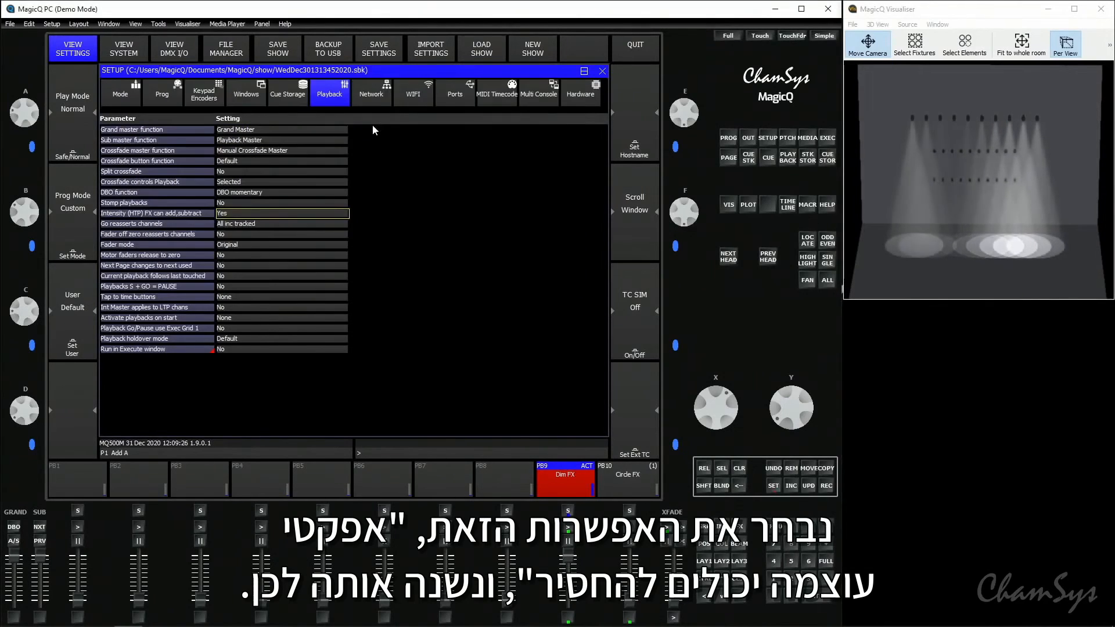